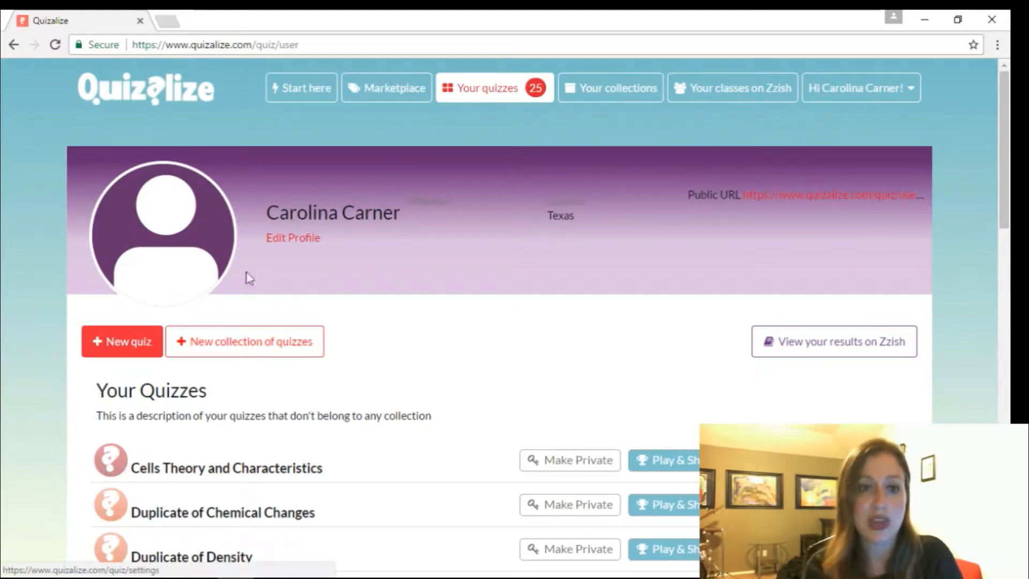
# - Create a new quiz titled 'Solar System Quiz' and add a blank first question
pyautogui.click(111, 346)
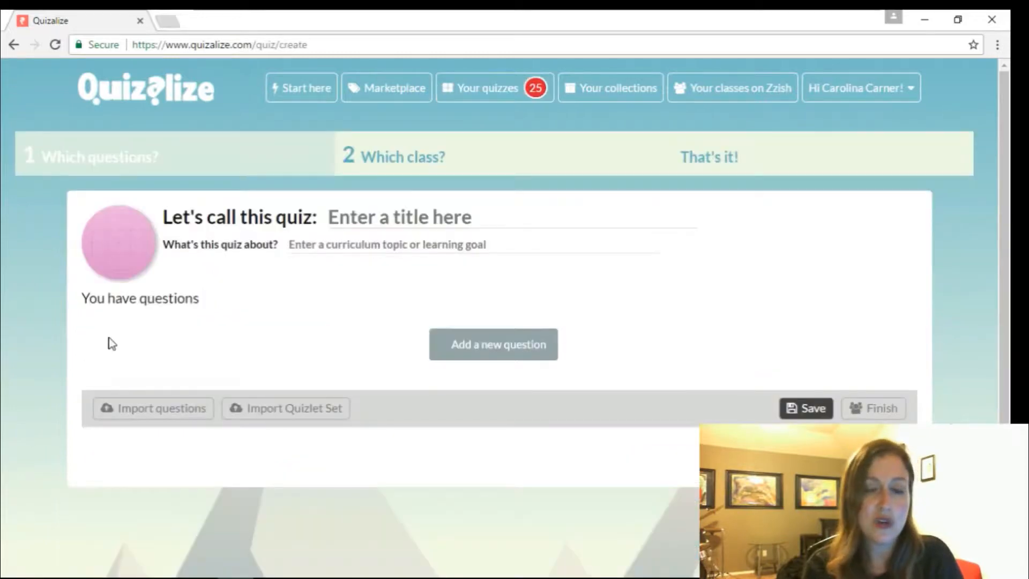
pyautogui.click(354, 213)
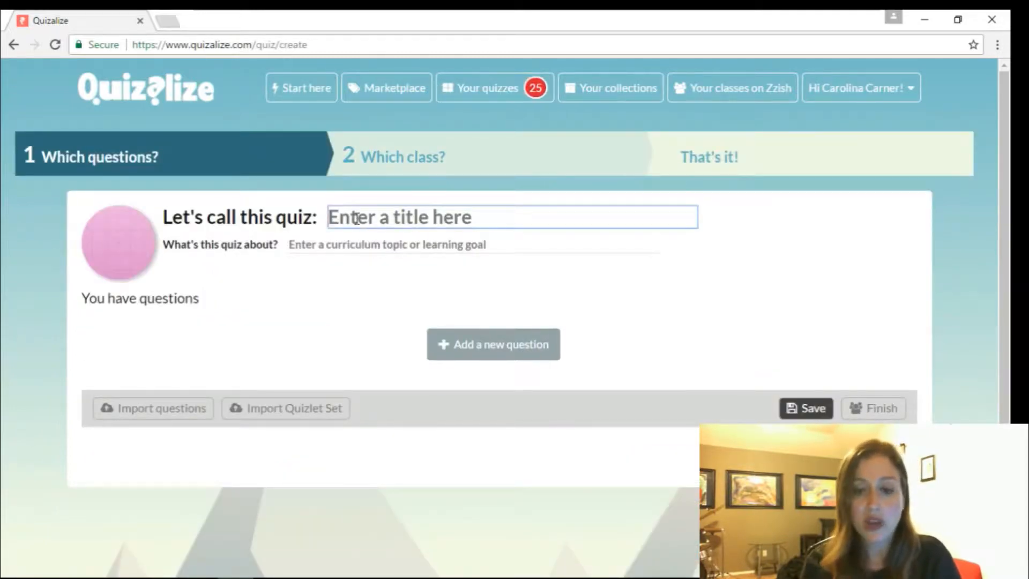
pyautogui.write('Sola')
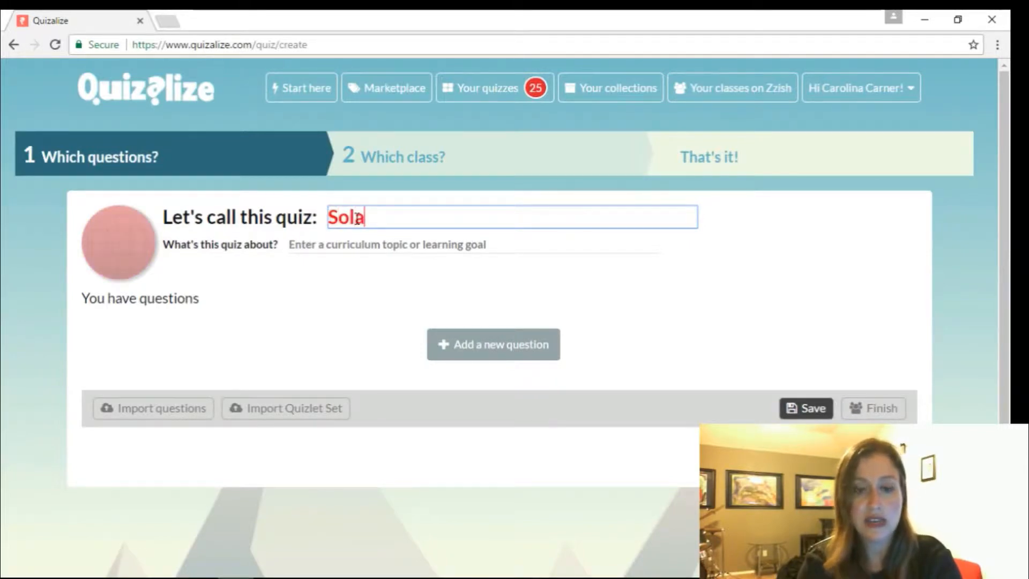
pyautogui.write('r Syste')
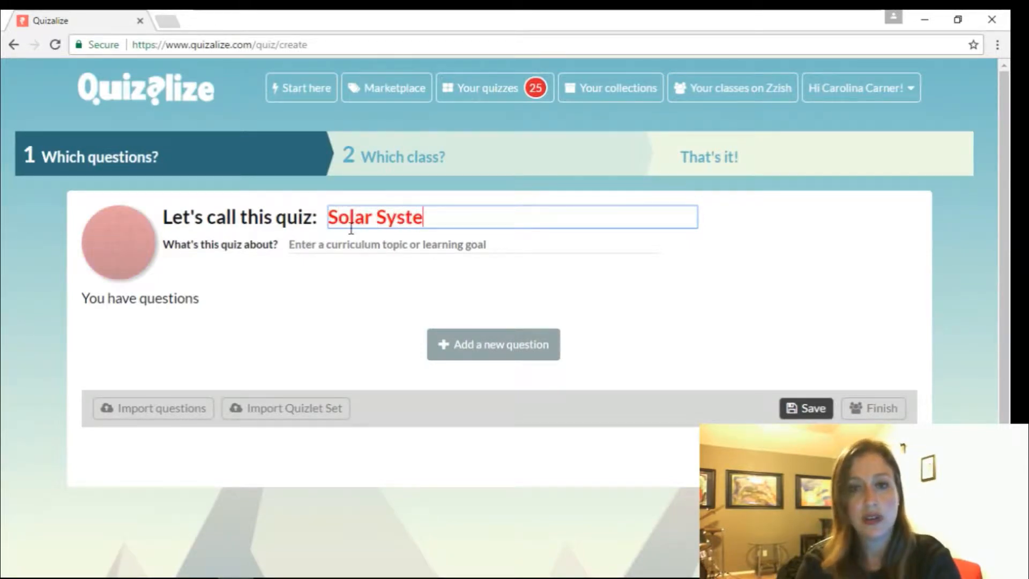
pyautogui.write('m Quiz')
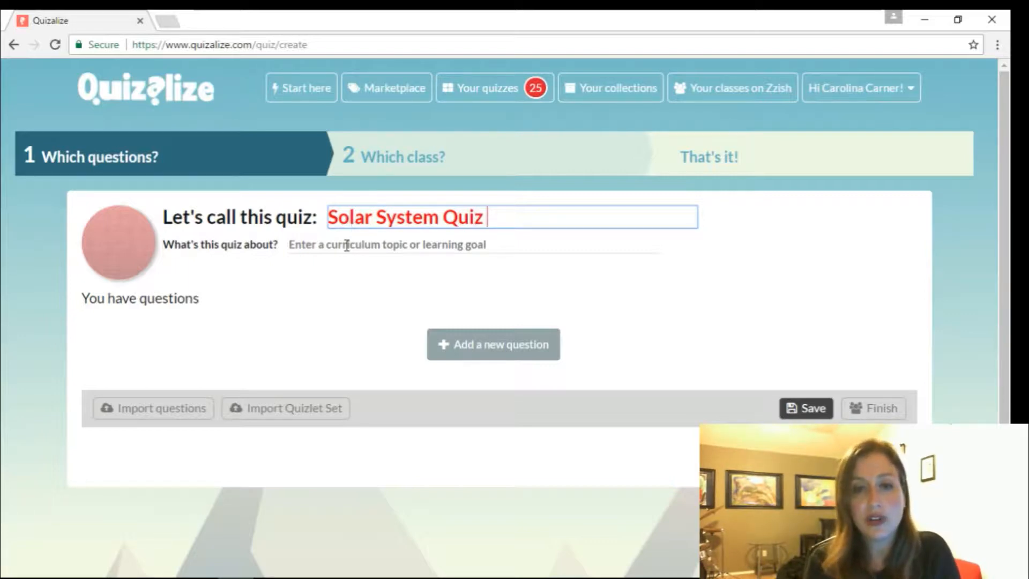
pyautogui.click(511, 361)
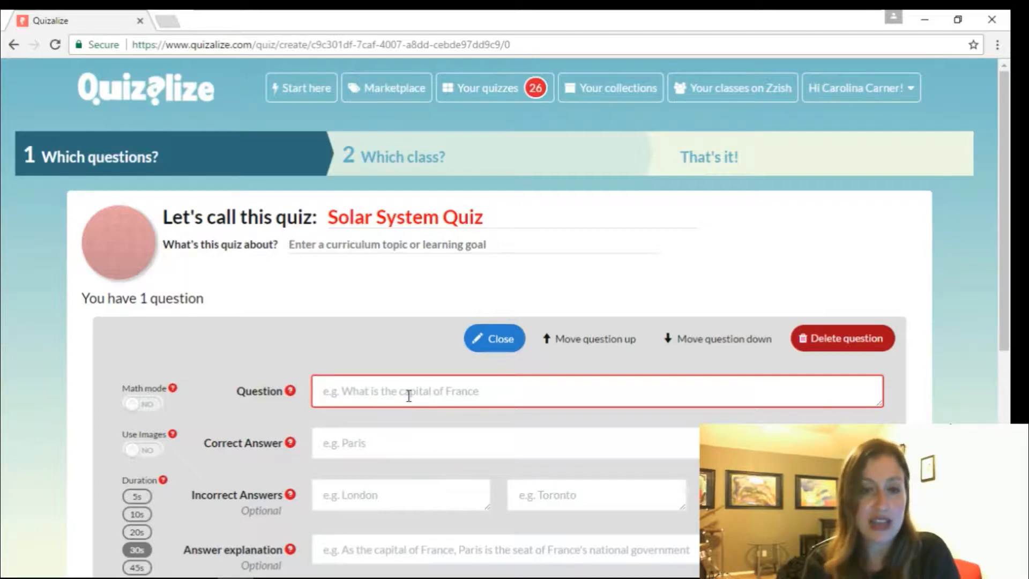
# - Enter 'How many planets are in our solar system?' with explanation 'My very excellent mother just served us nachos!!!'
pyautogui.write('How many planets are in our solar system?')
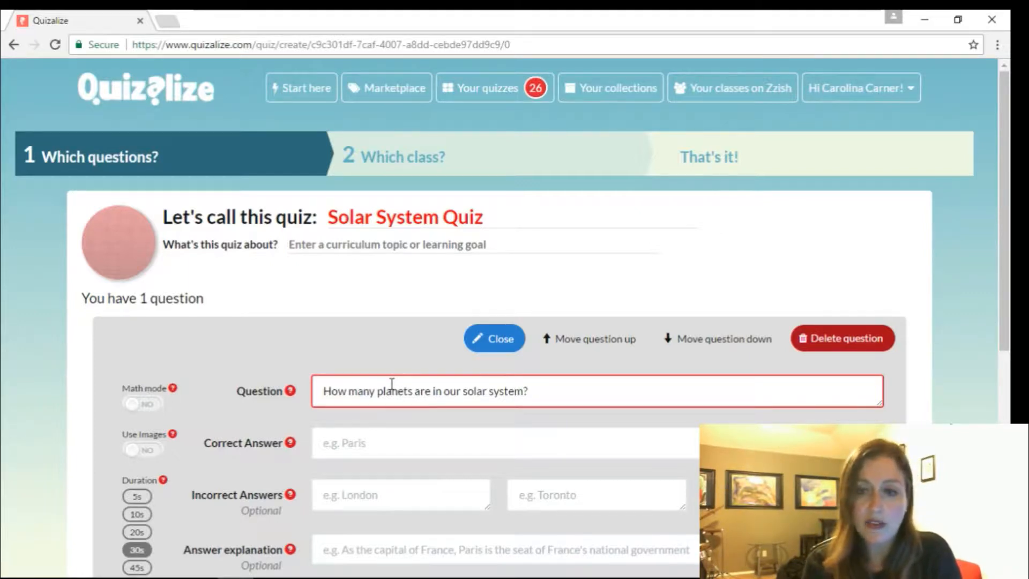
pyautogui.click(368, 442)
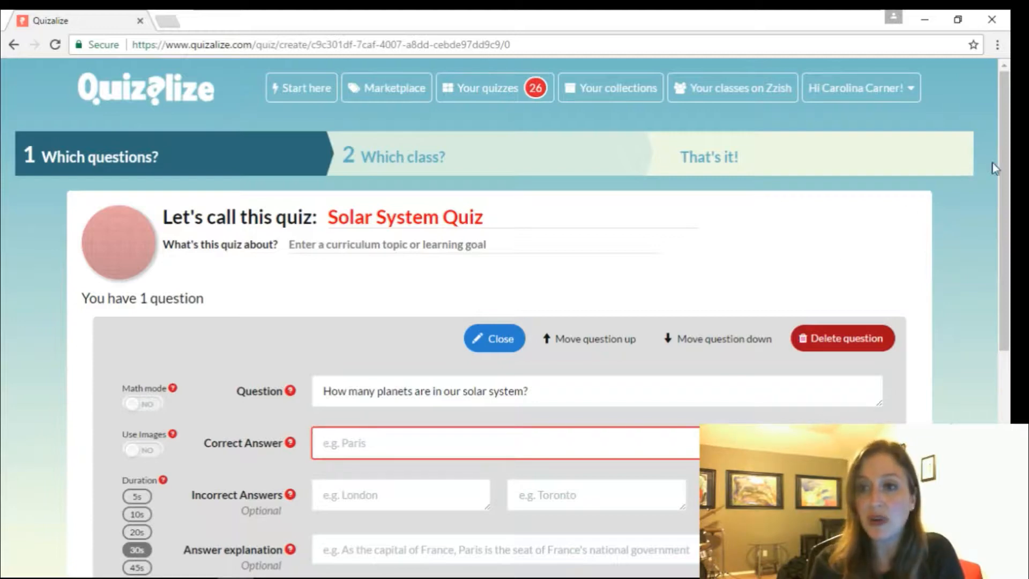
pyautogui.scroll(-1, 1007, 170)
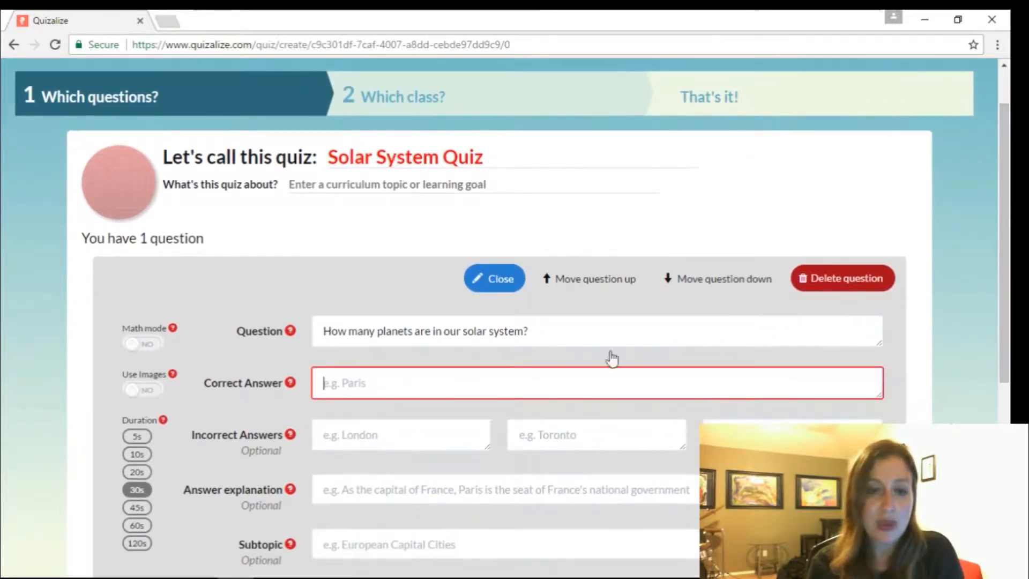
pyautogui.click(413, 492)
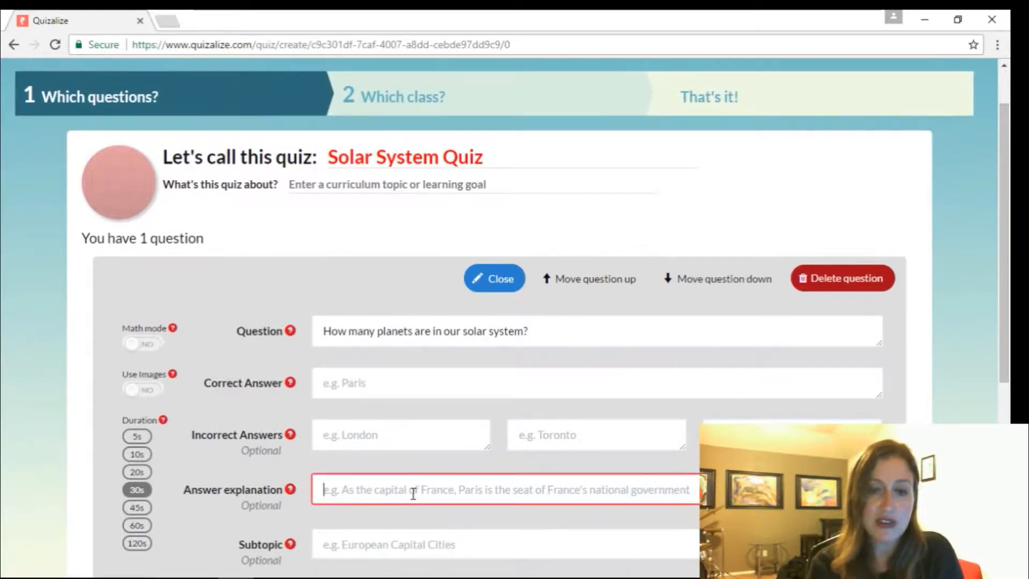
pyautogui.write('My very excellent mother just served us nachos!!!')
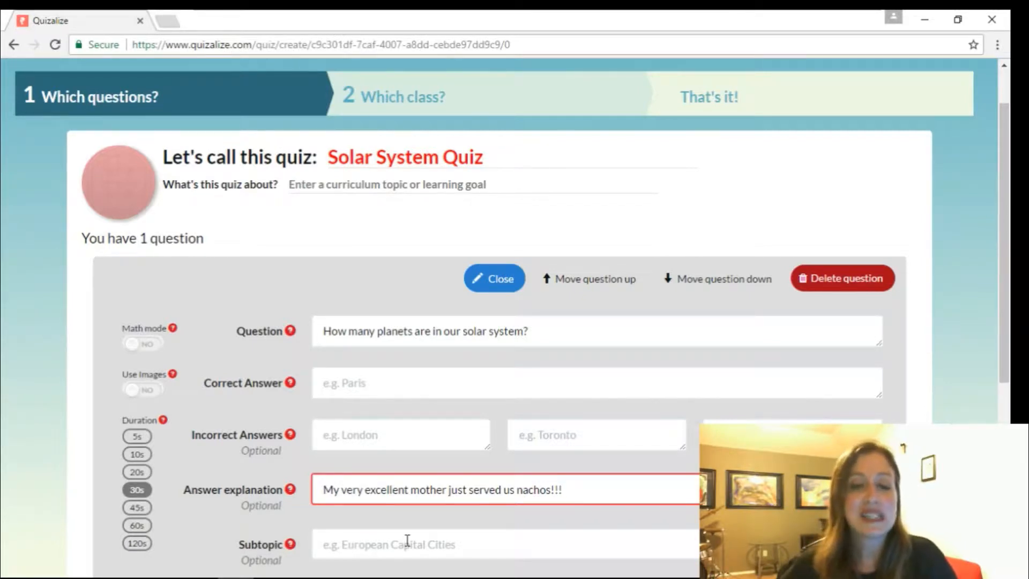
# - Set correct answer '8 planets', wrong answers '3 planets' and '5 planets', and turn Use Images on
pyautogui.click(378, 392)
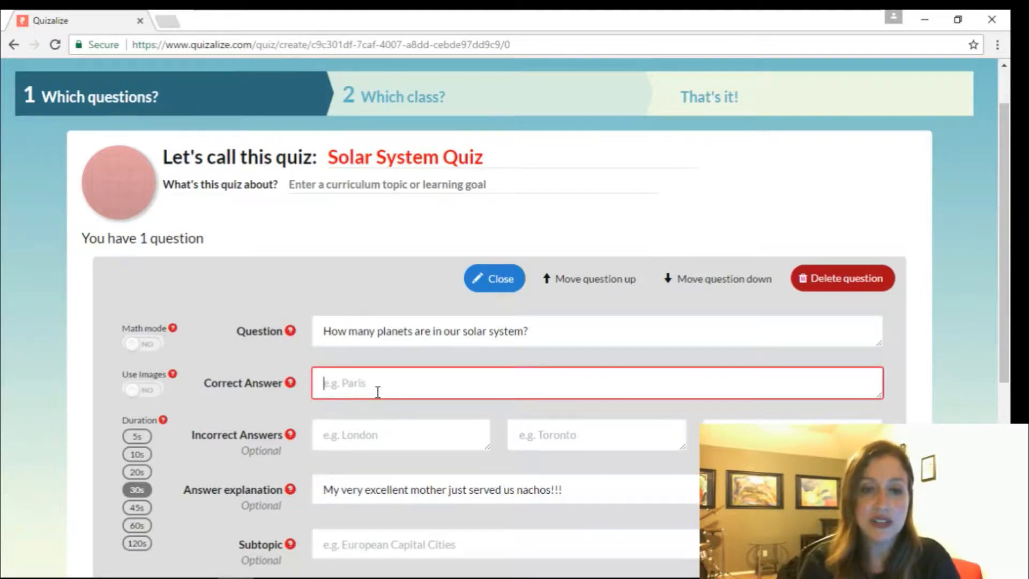
pyautogui.write('8 planets')
pyautogui.click(366, 429)
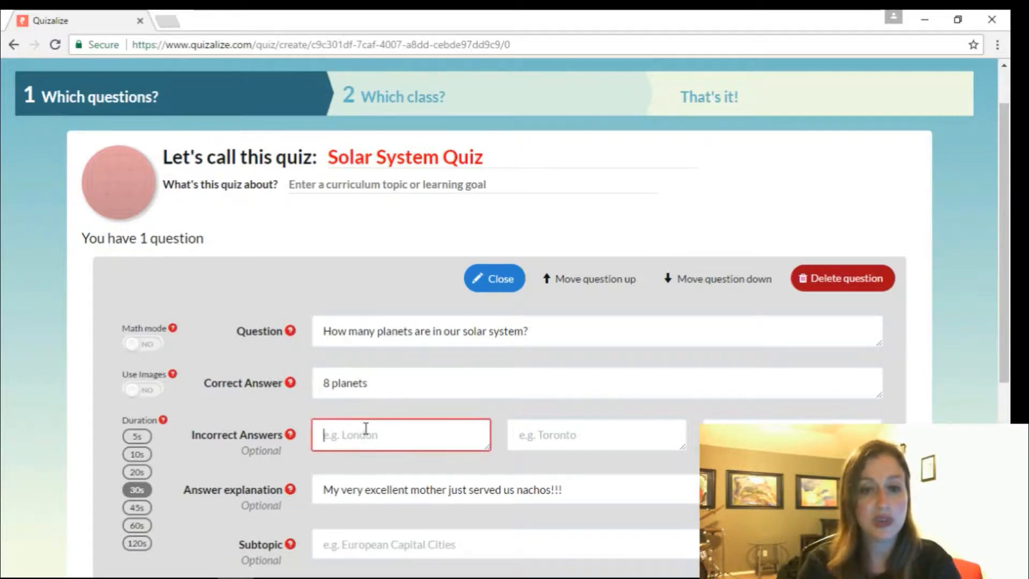
pyautogui.write('3 planets')
pyautogui.click(521, 448)
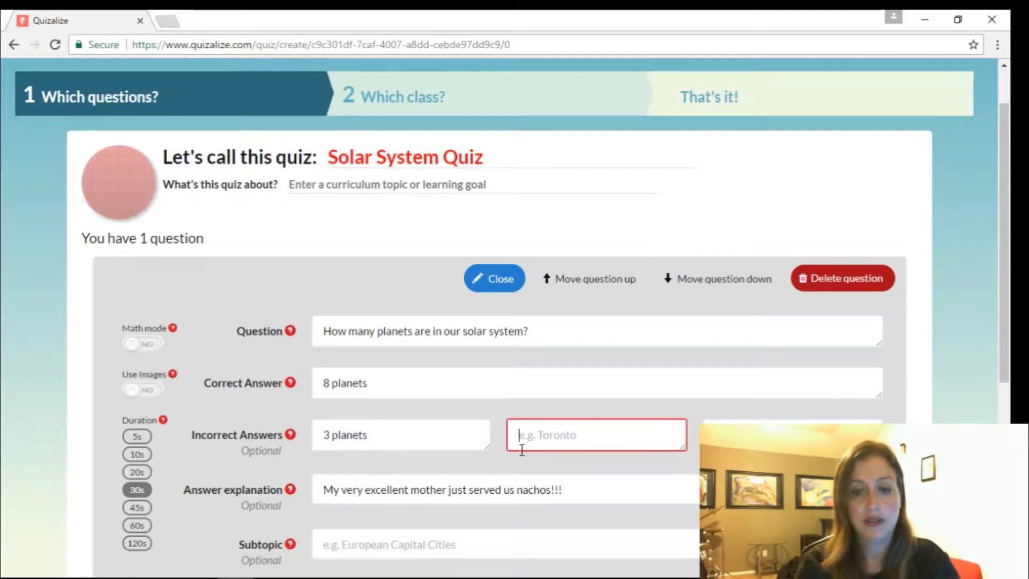
pyautogui.write('5 planets')
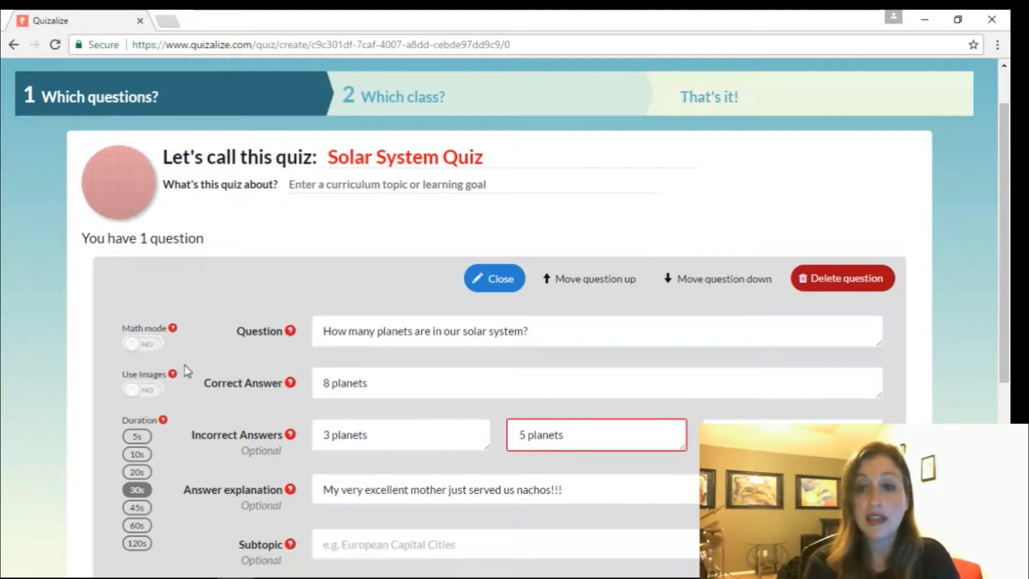
pyautogui.click(135, 389)
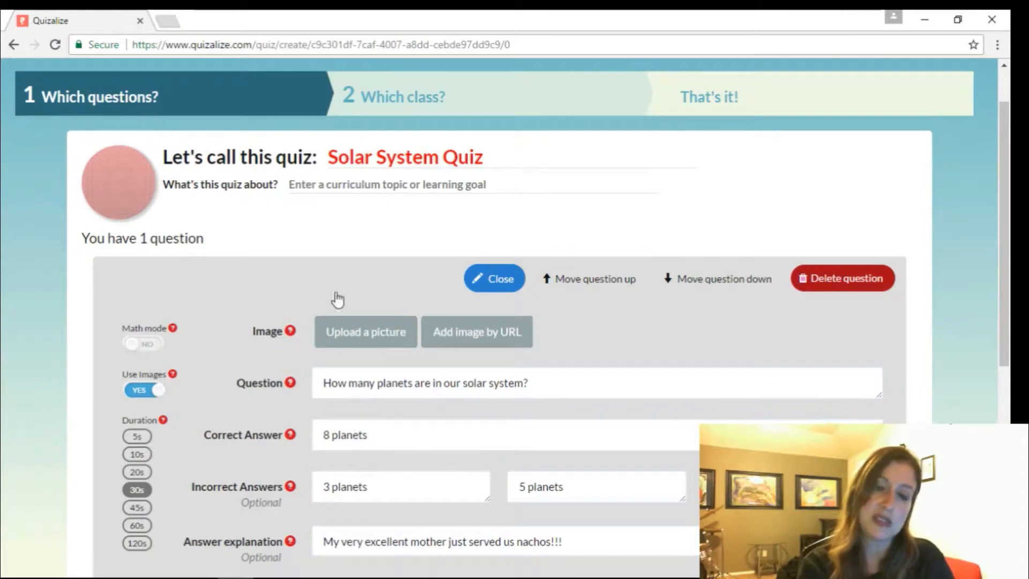
# - Attach Planets2013.svg.png to the first question, then add a second blank question
pyautogui.click(354, 332)
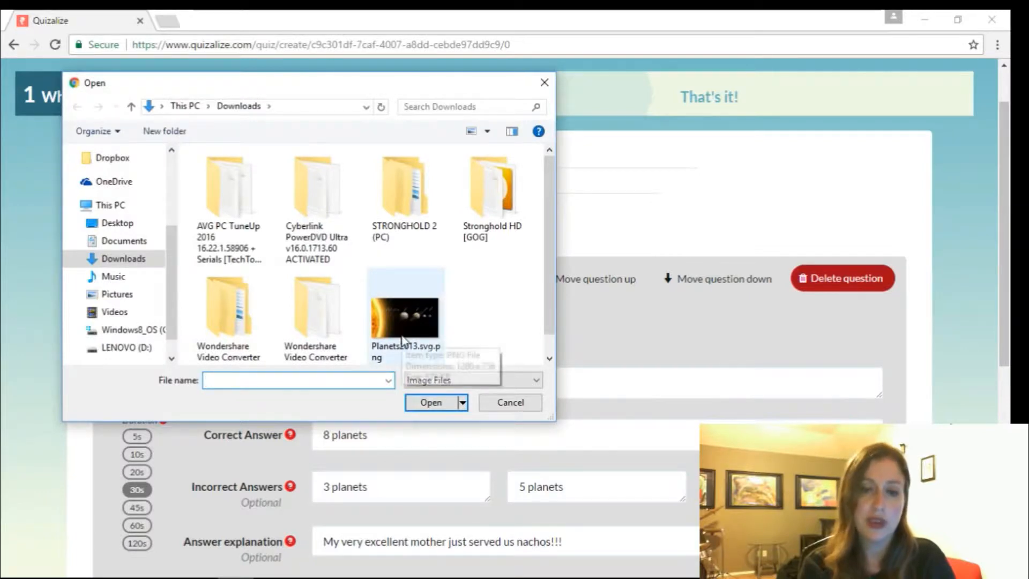
pyautogui.doubleClick(400, 343)
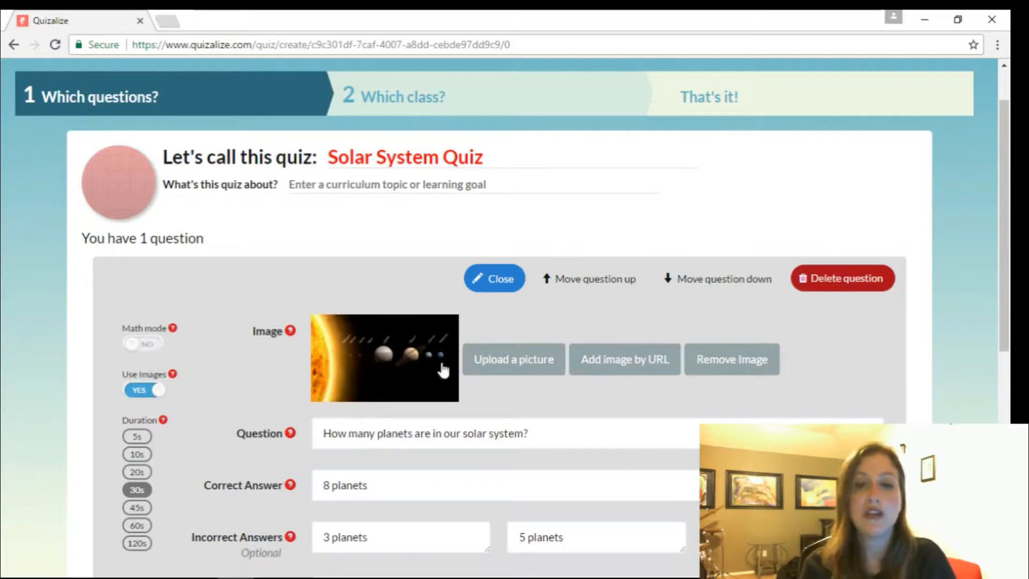
pyautogui.moveTo(1012, 228); pyautogui.dragTo(1011, 287)
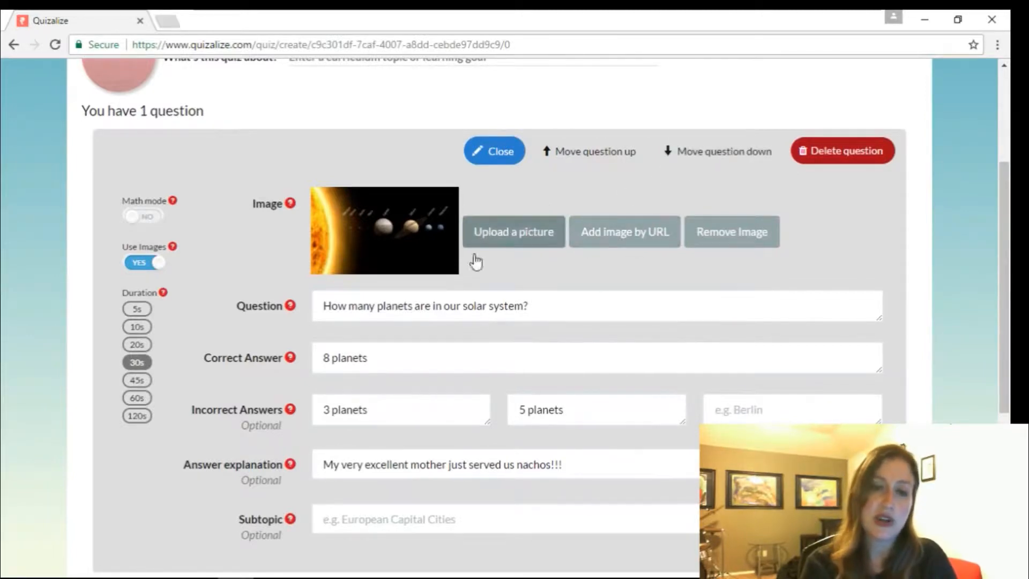
pyautogui.moveTo(1005, 208); pyautogui.dragTo(1011, 270)
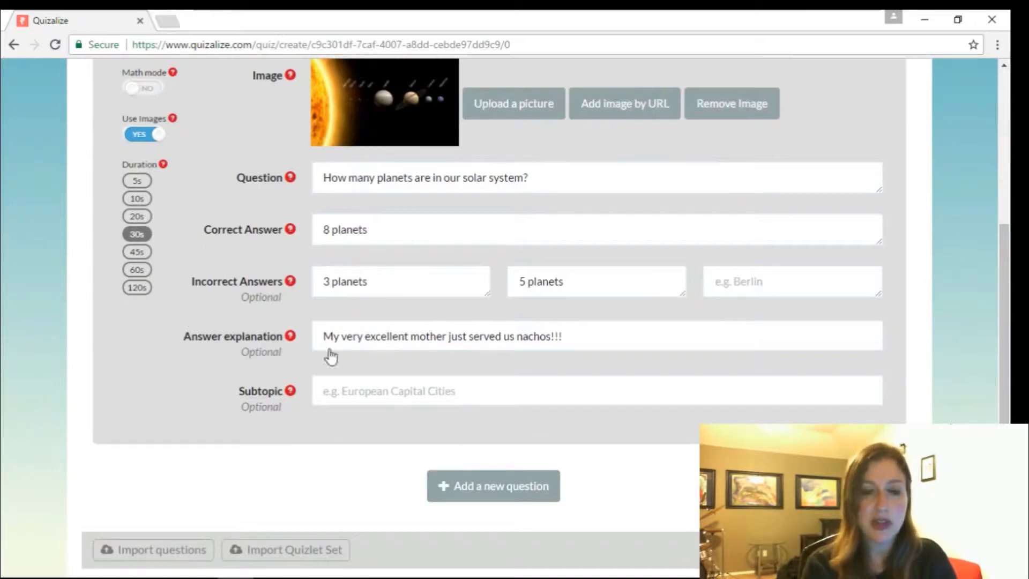
pyautogui.click(489, 489)
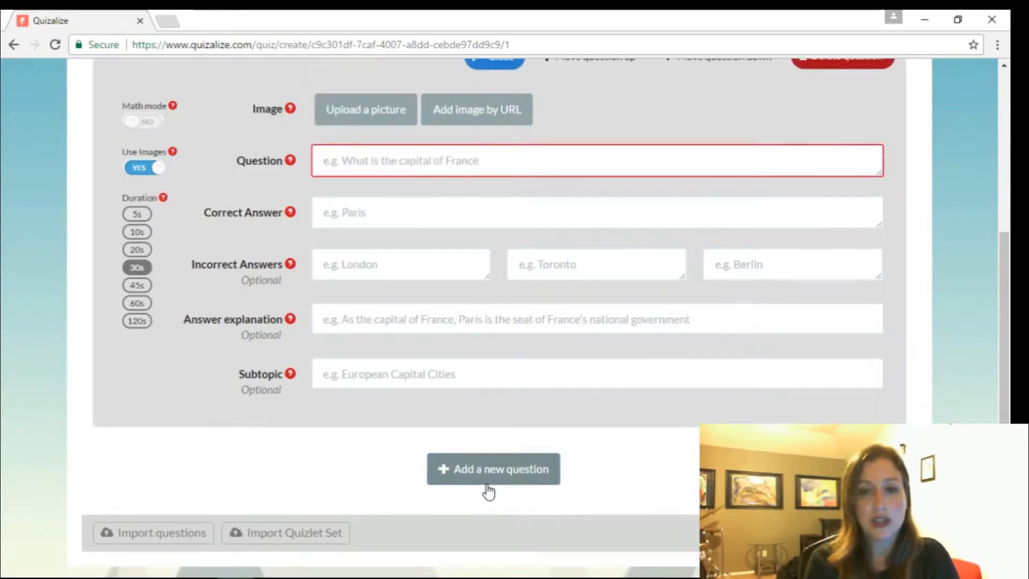
# - Write question two, 'The Sun is a', with correct answer 'star' and wrong answers 'planet' and 'moon'
pyautogui.click(365, 158)
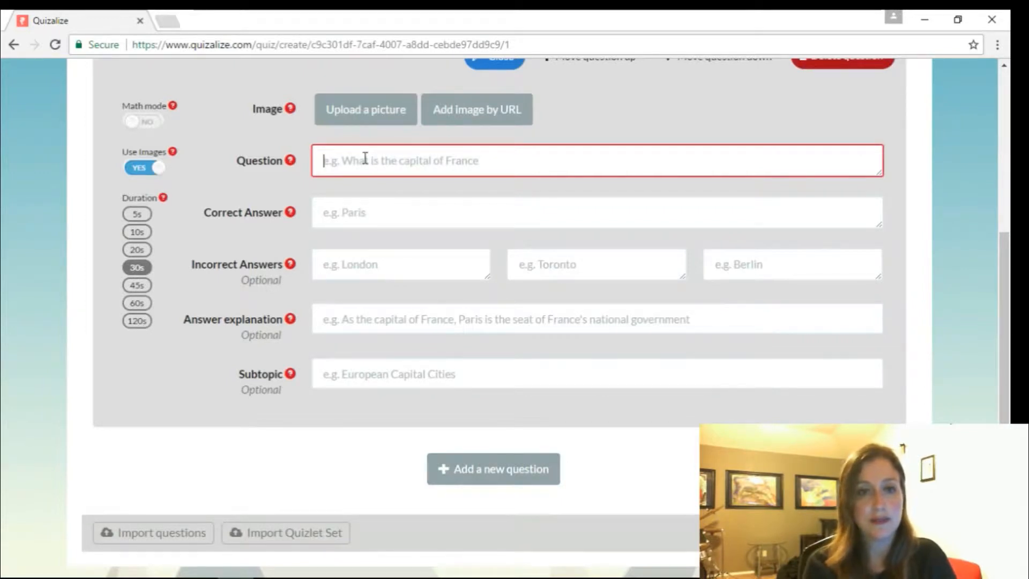
pyautogui.write('The su')
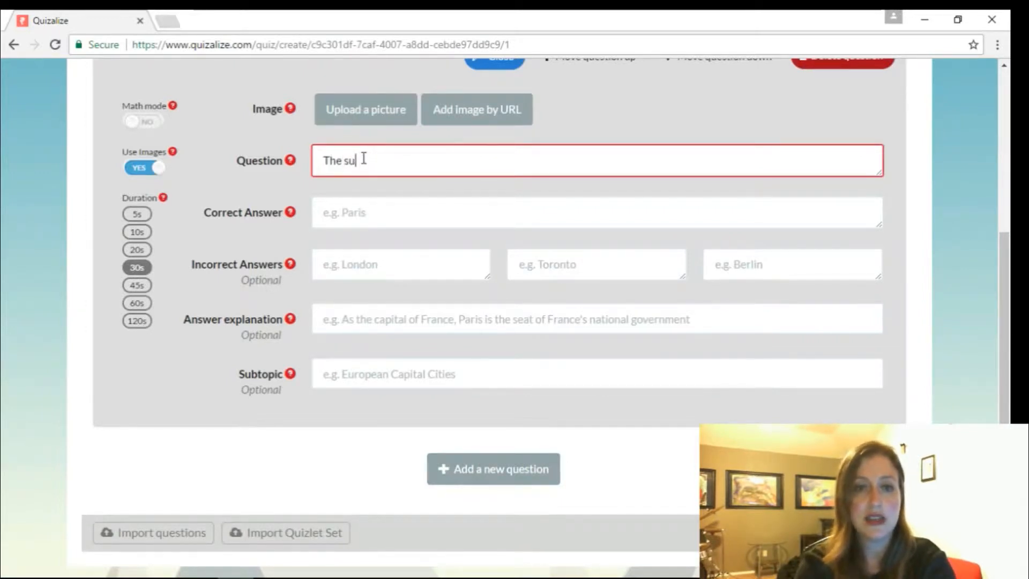
pyautogui.press('BackSpace')
pyautogui.press('BackSpace')
pyautogui.write('S')
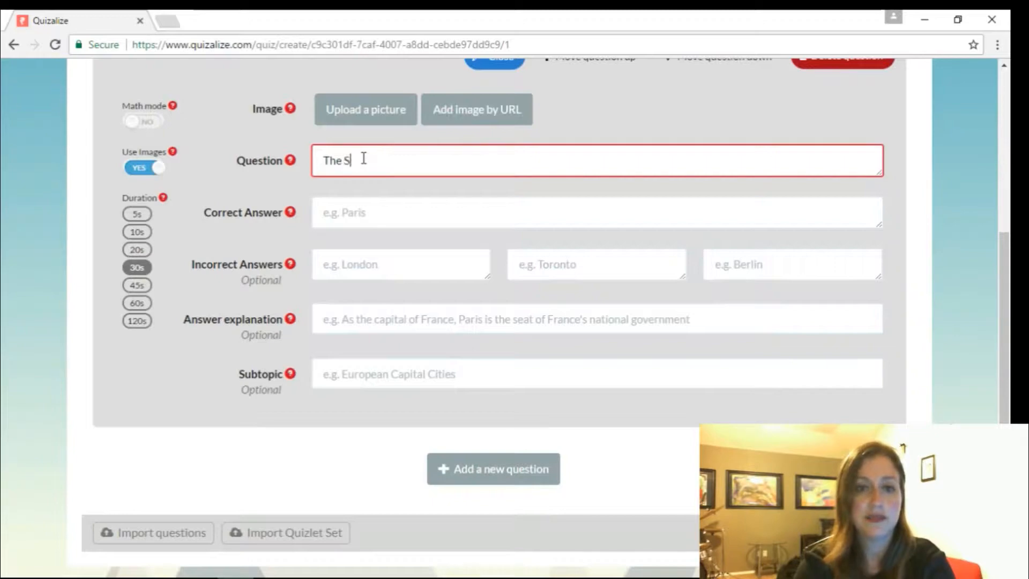
pyautogui.write('un is a')
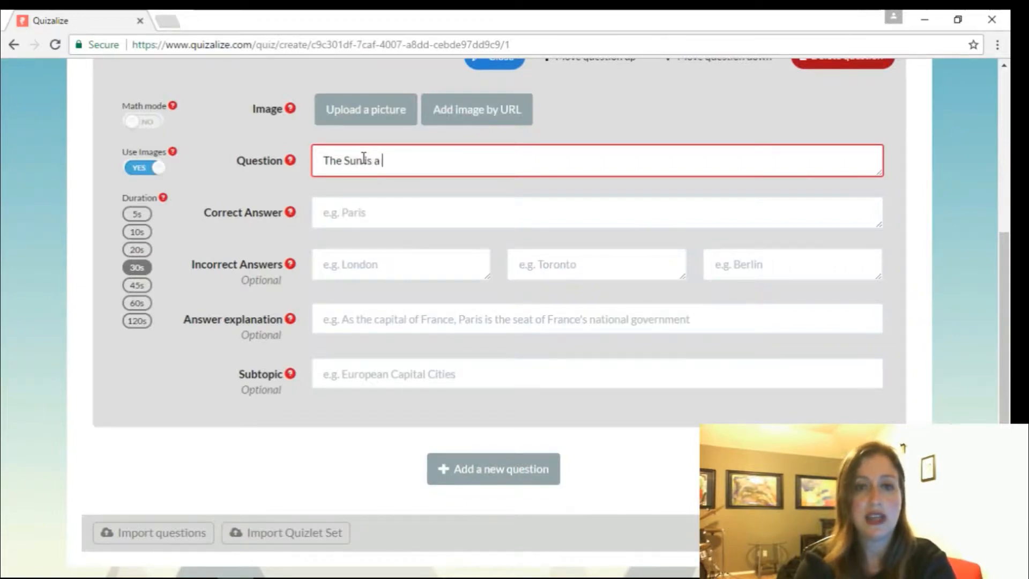
pyautogui.click(357, 212)
pyautogui.write('star')
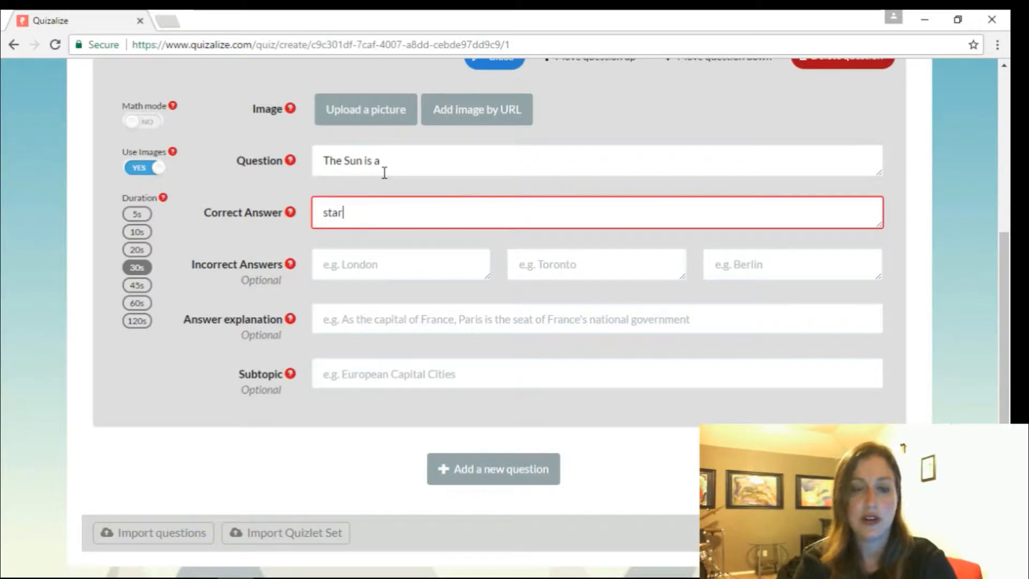
pyautogui.click(355, 260)
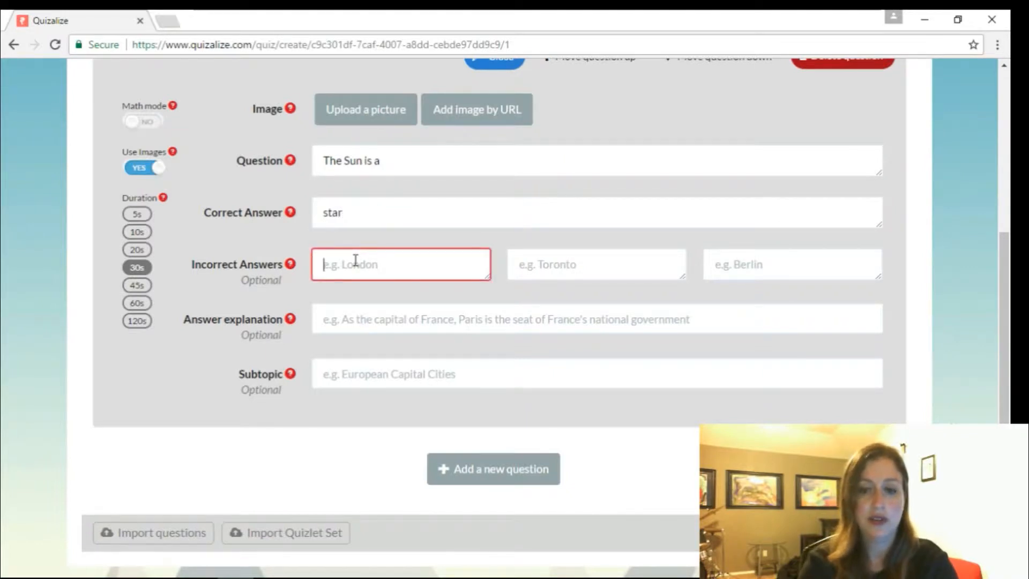
pyautogui.write('planet')
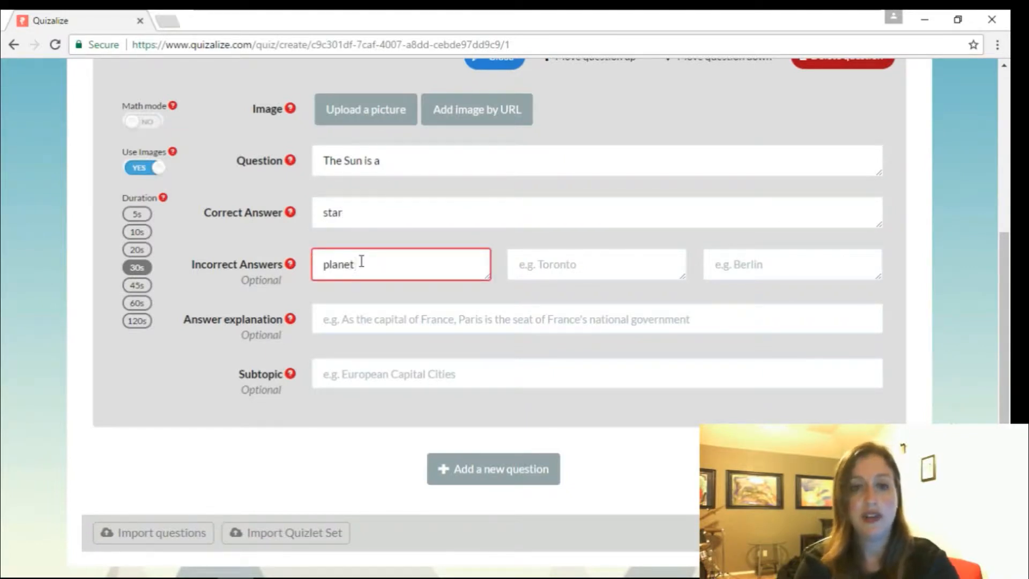
pyautogui.click(510, 261)
pyautogui.write('moon')
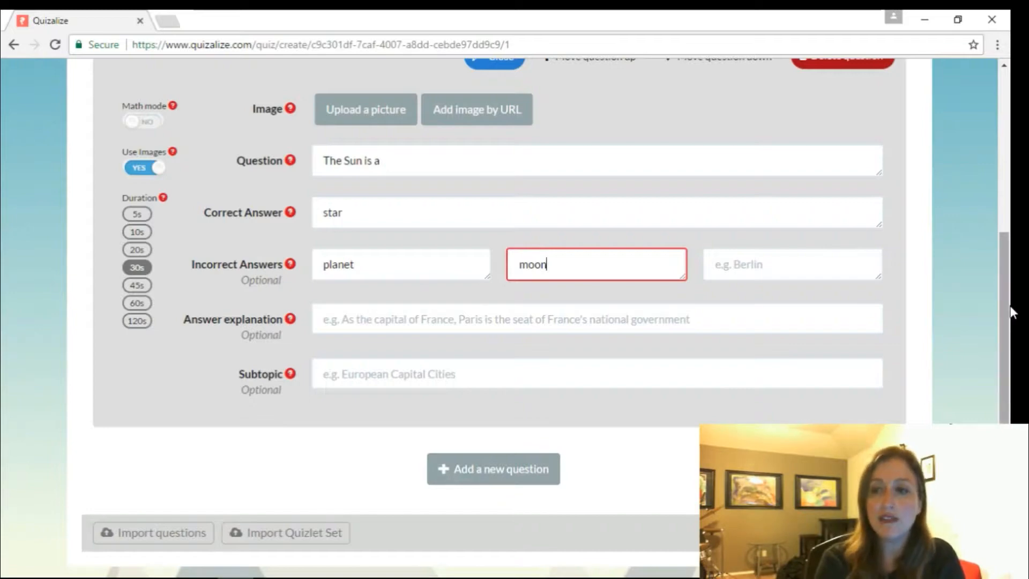
# - Save the quiz and dismiss the Quiz Saved confirmation
pyautogui.moveTo(1009, 304); pyautogui.dragTo(1013, 405)
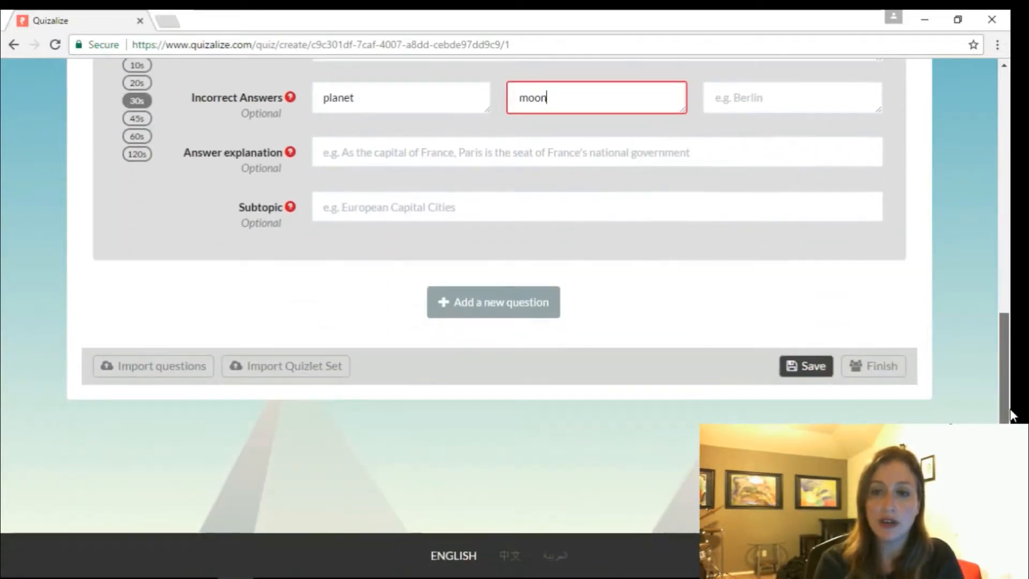
pyautogui.click(813, 367)
pyautogui.click(828, 366)
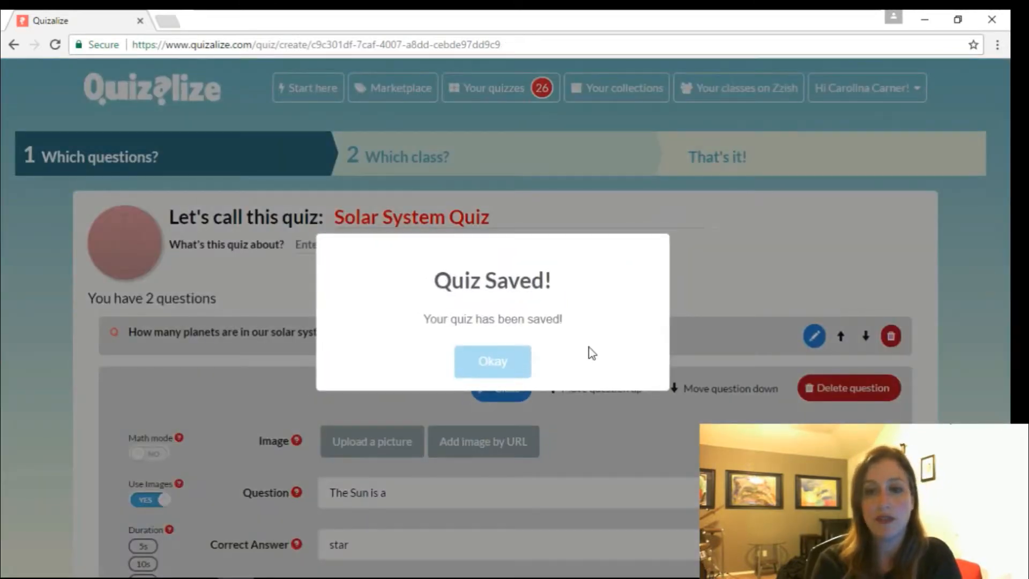
pyautogui.click(520, 364)
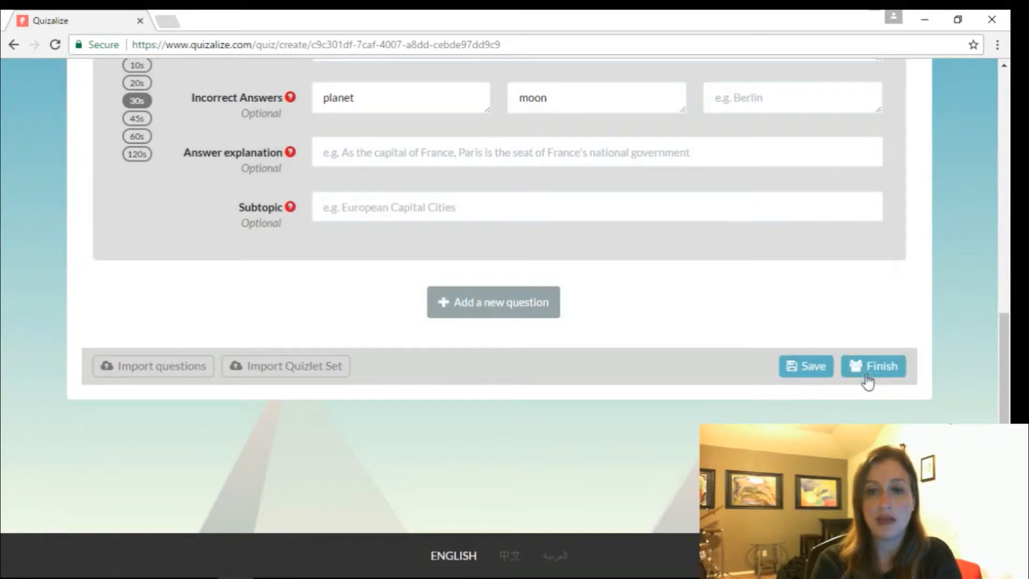
# - Finish the Solar System Quiz and open its preview in the Quizalize Player
pyautogui.click(872, 373)
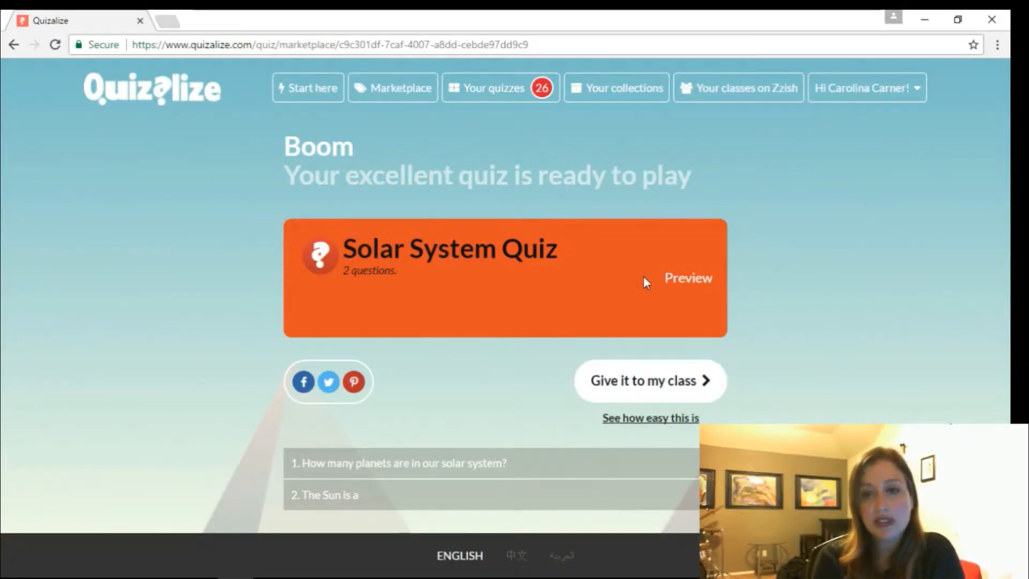
pyautogui.click(684, 284)
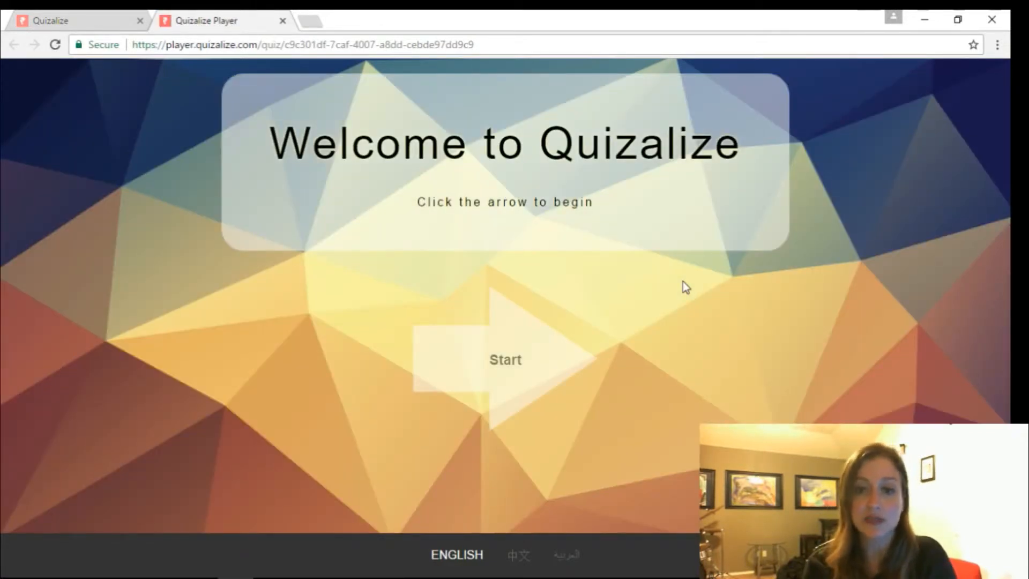
# - Start the preview, answer '3 planets' to question one, and advance to question 2
pyautogui.click(525, 359)
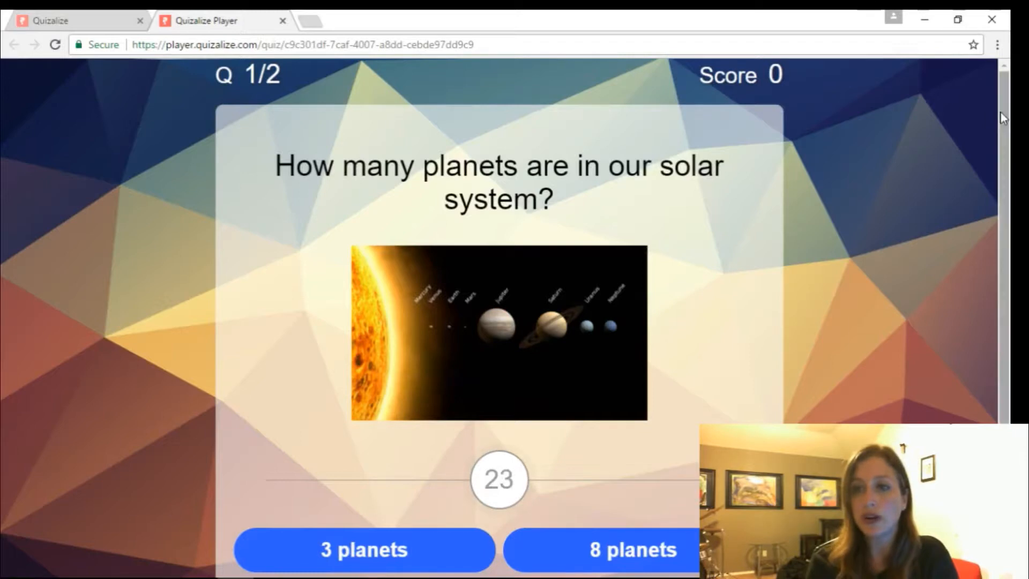
pyautogui.moveTo(1004, 115); pyautogui.dragTo(1008, 172)
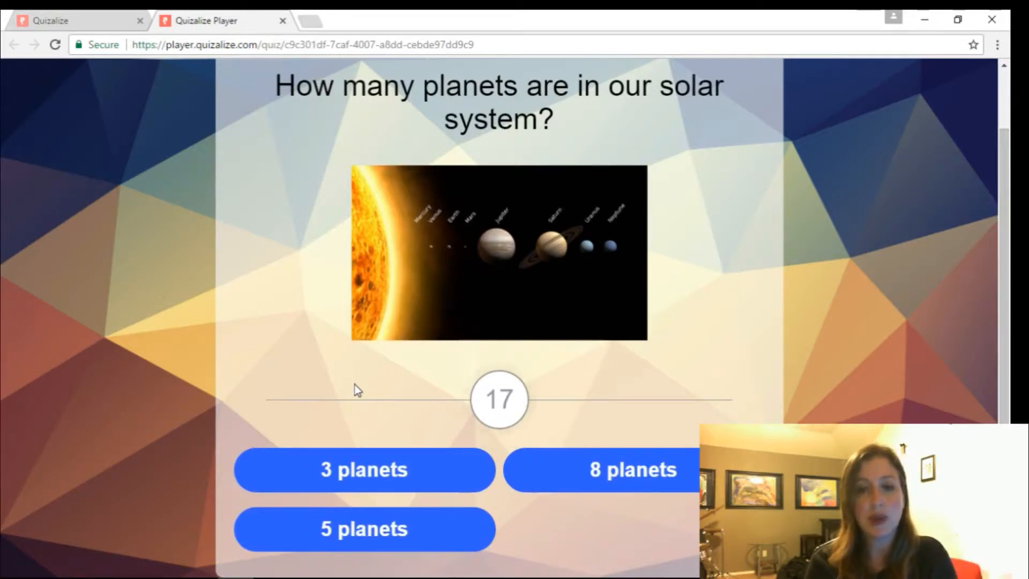
pyautogui.click(362, 471)
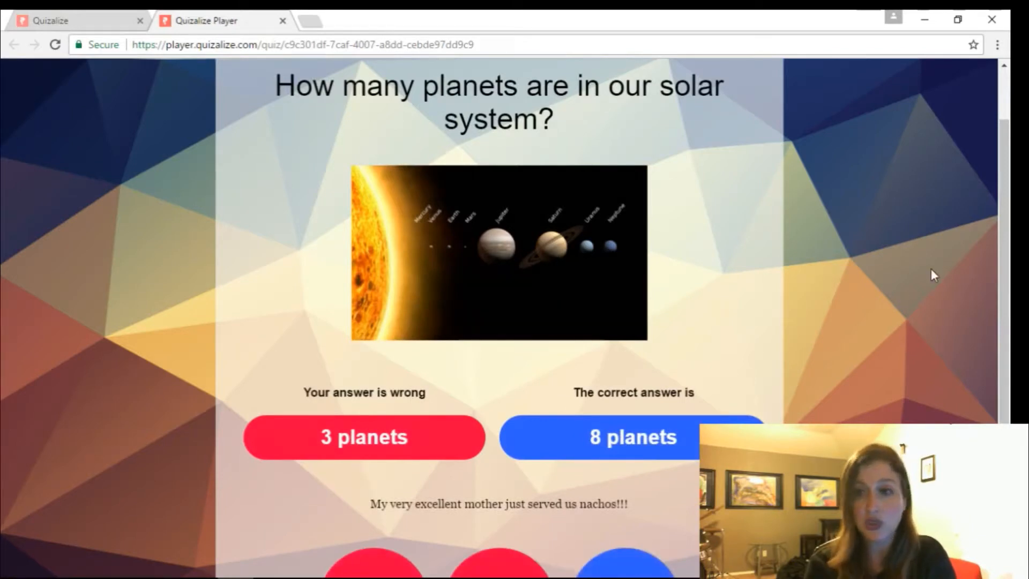
pyautogui.moveTo(1009, 215); pyautogui.dragTo(1009, 277)
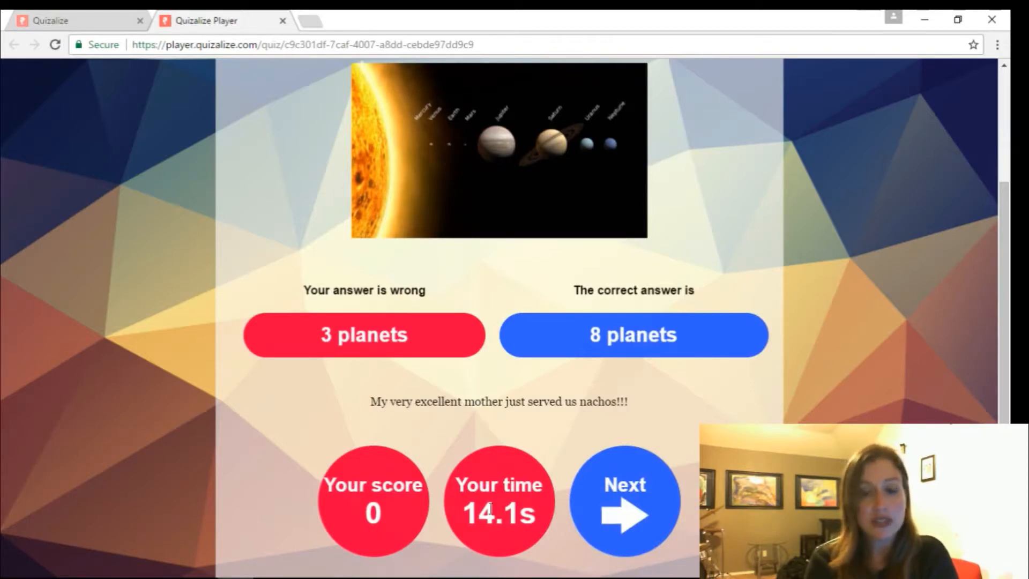
pyautogui.click(623, 500)
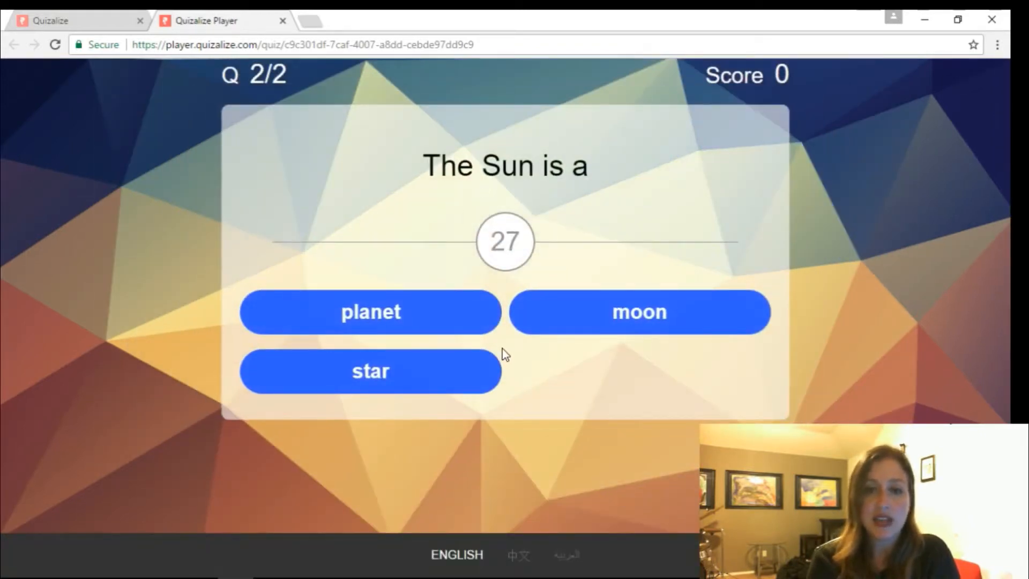
# - Answer 'star', reach the completion summary scoring 198, and close the player
pyautogui.click(477, 358)
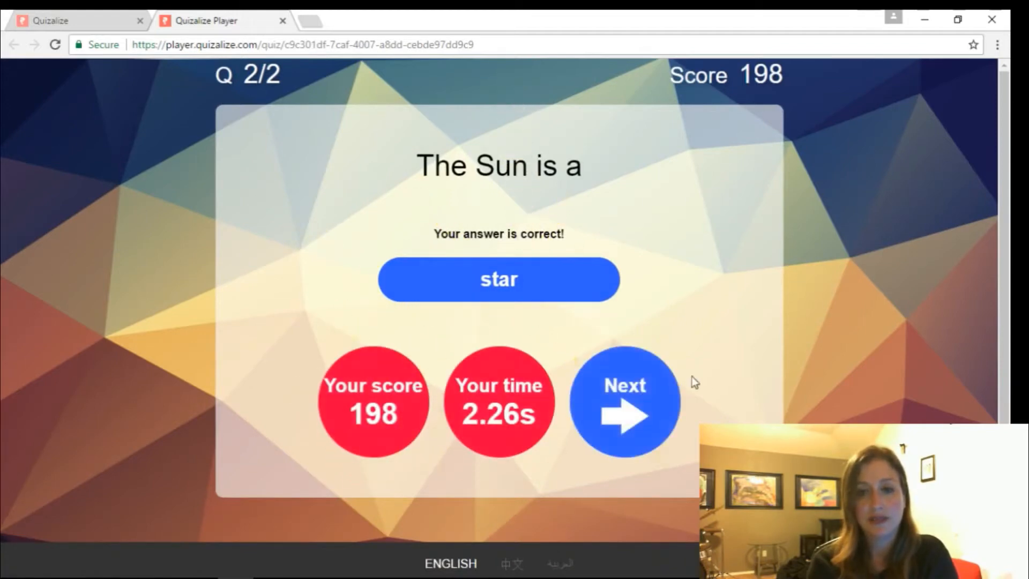
pyautogui.click(626, 417)
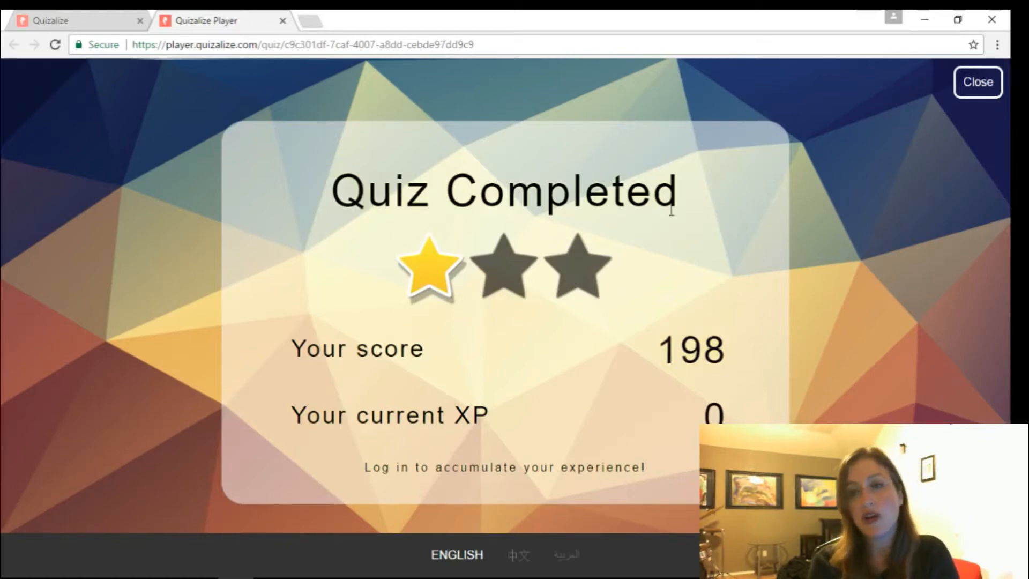
pyautogui.click(968, 92)
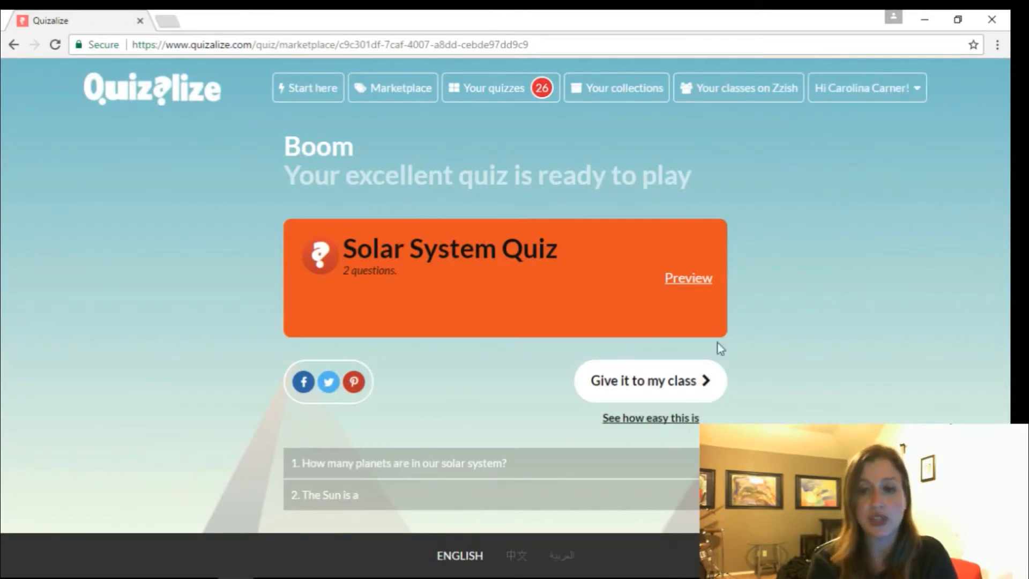
# - From 'Give it to my class', set Randomise question order to YES and Use the timer to NO
pyautogui.click(645, 397)
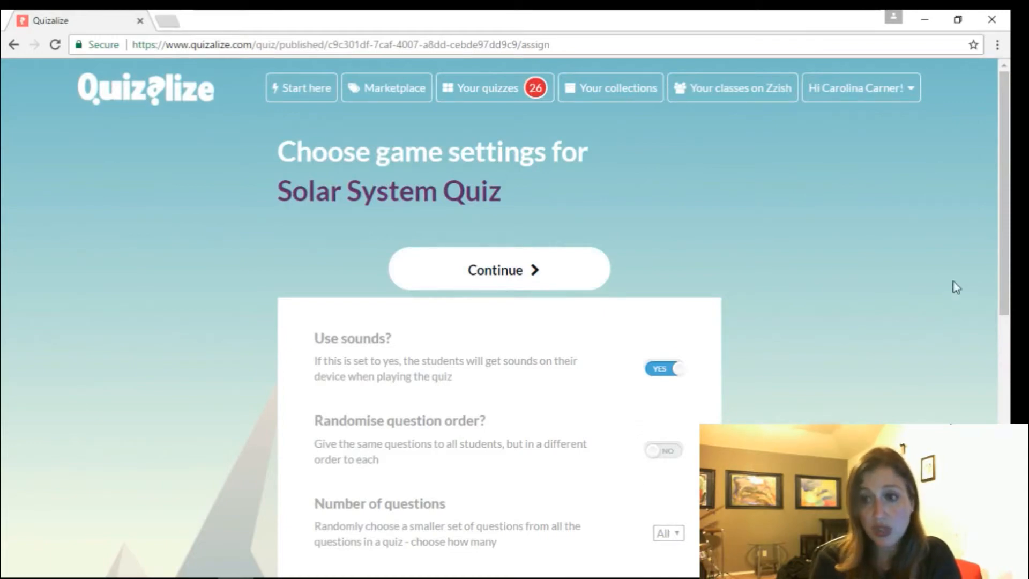
pyautogui.moveTo(1009, 206); pyautogui.dragTo(1010, 254)
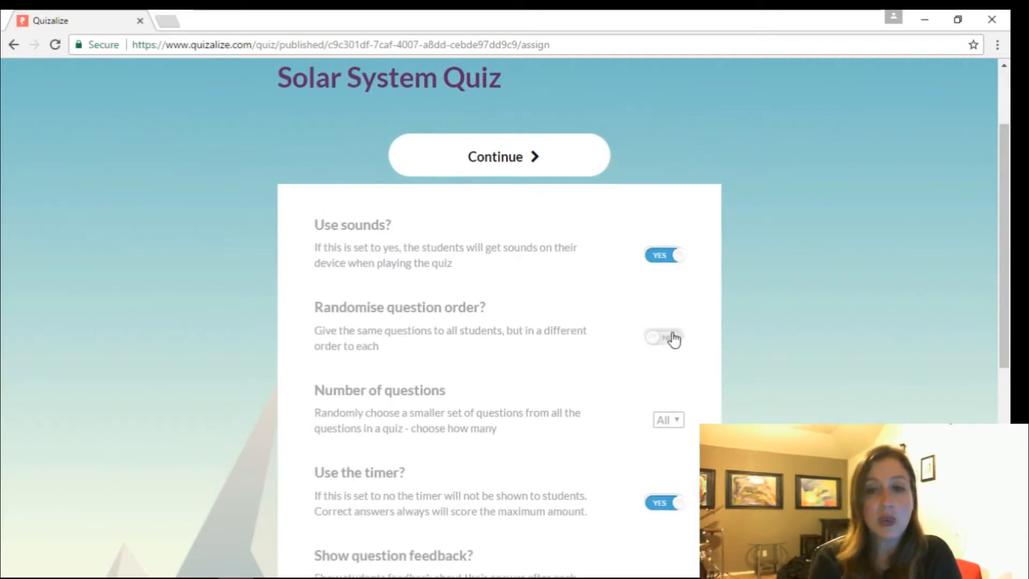
pyautogui.click(656, 338)
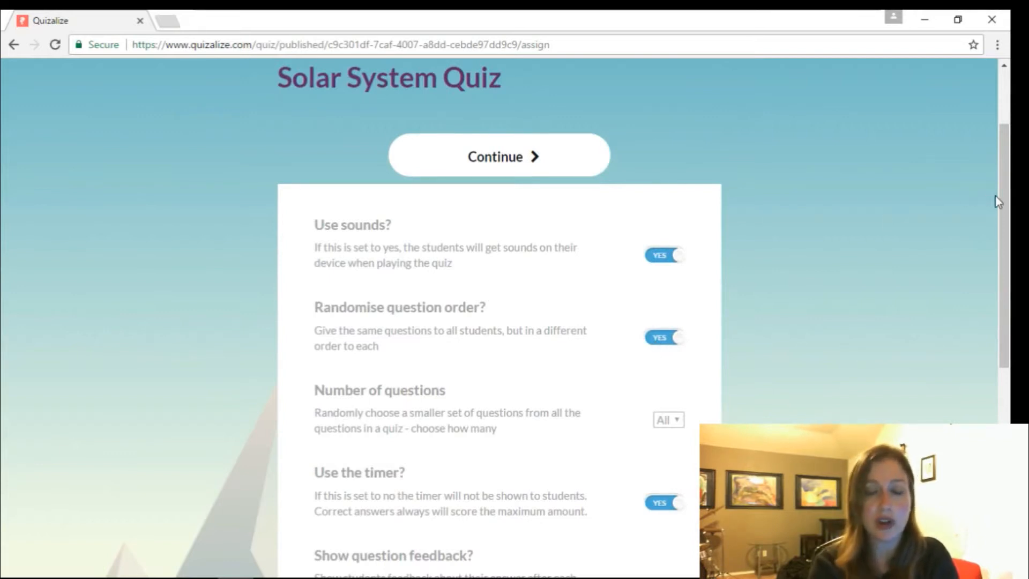
pyautogui.moveTo(1005, 201); pyautogui.dragTo(1008, 228)
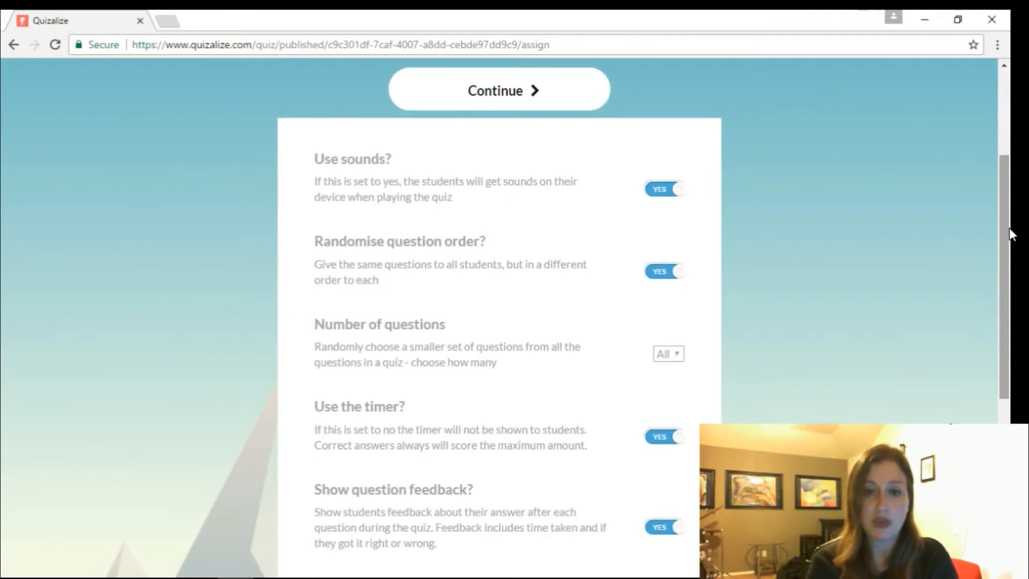
pyautogui.moveTo(1008, 219); pyautogui.dragTo(1009, 259)
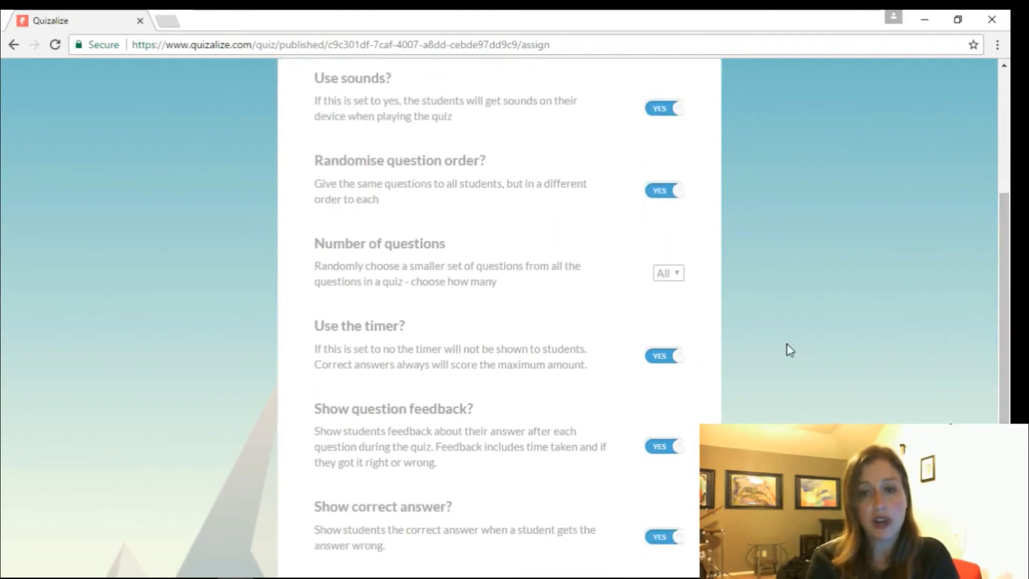
pyautogui.click(676, 365)
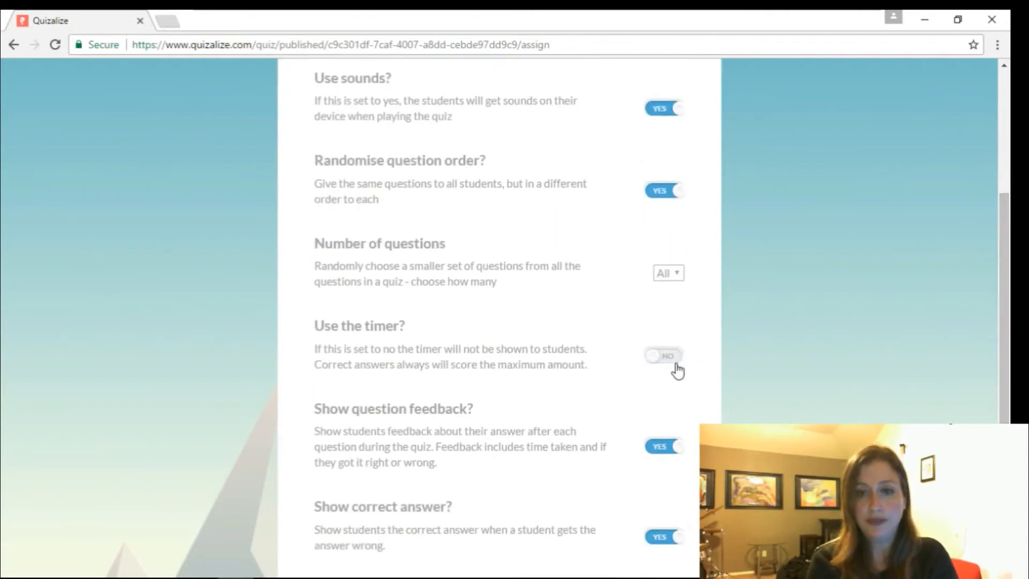
pyautogui.moveTo(1012, 234); pyautogui.dragTo(1011, 309)
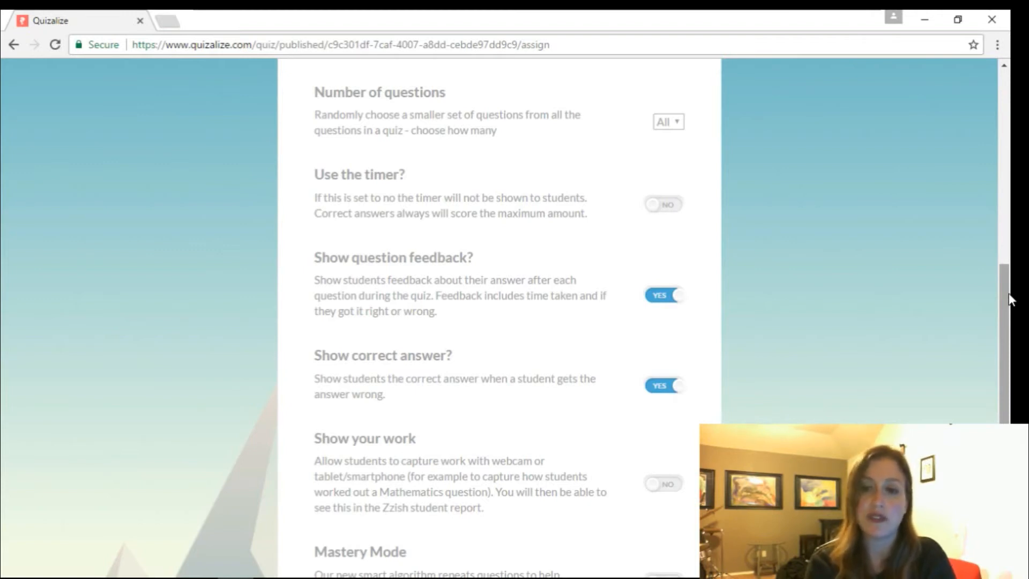
pyautogui.scroll(-3, 1010, 299)
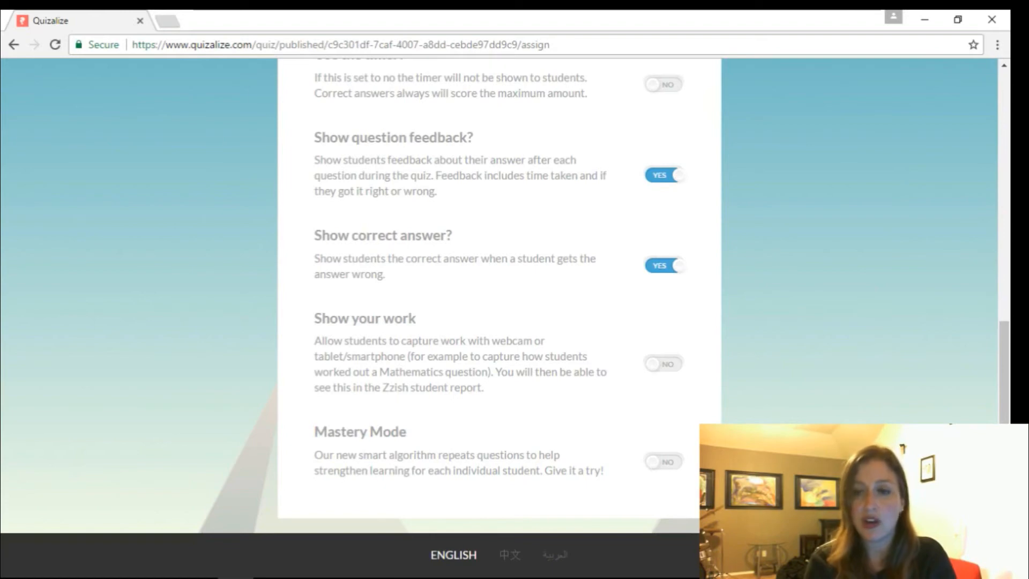
pyautogui.moveTo(1010, 417); pyautogui.dragTo(1010, 127)
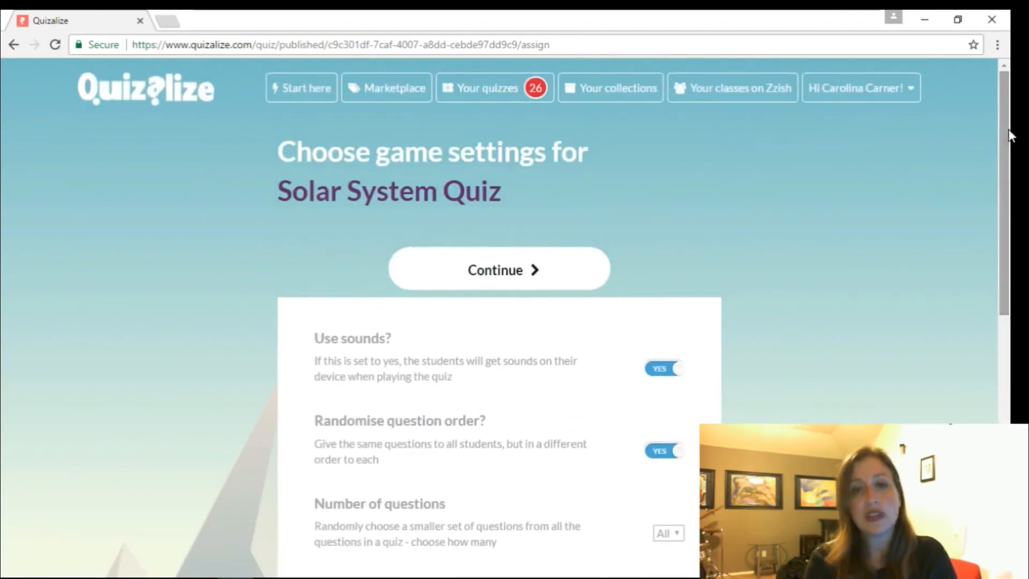
# - Accept the game settings and select Class 1 from the Zzish class list
pyautogui.click(481, 288)
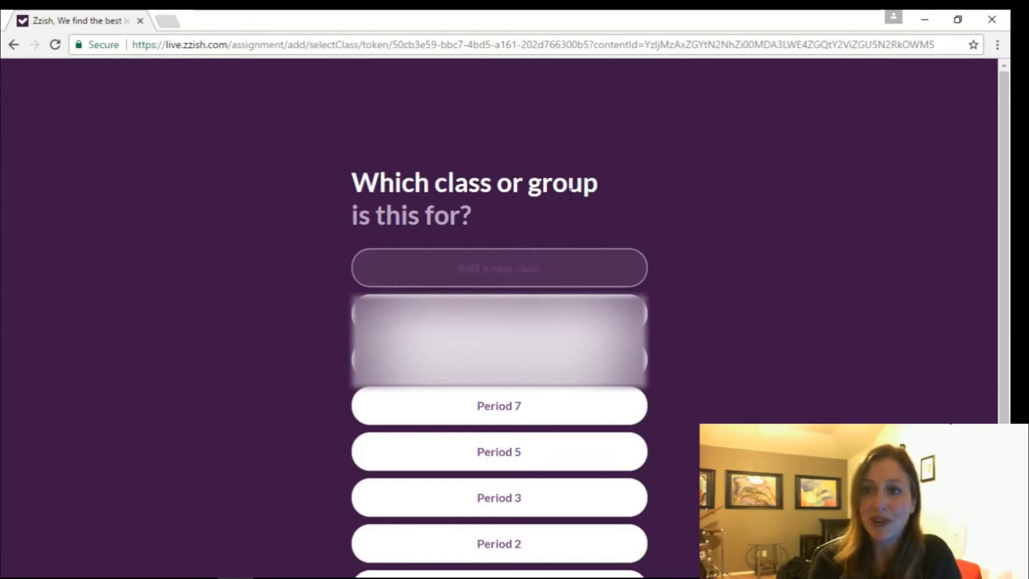
pyautogui.moveTo(1007, 153); pyautogui.dragTo(1010, 243)
pyautogui.moveTo(525, 576)
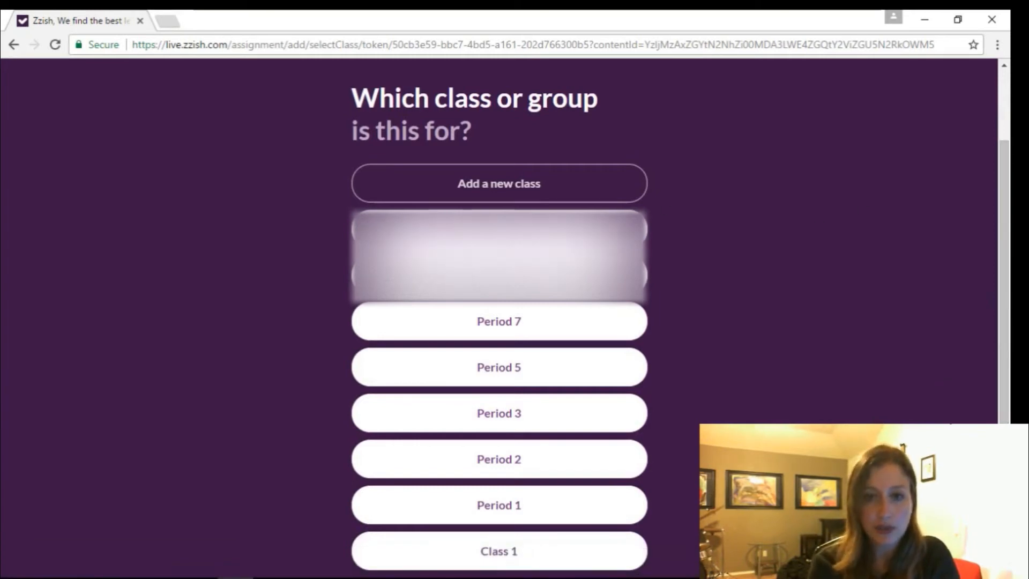
pyautogui.click(486, 551)
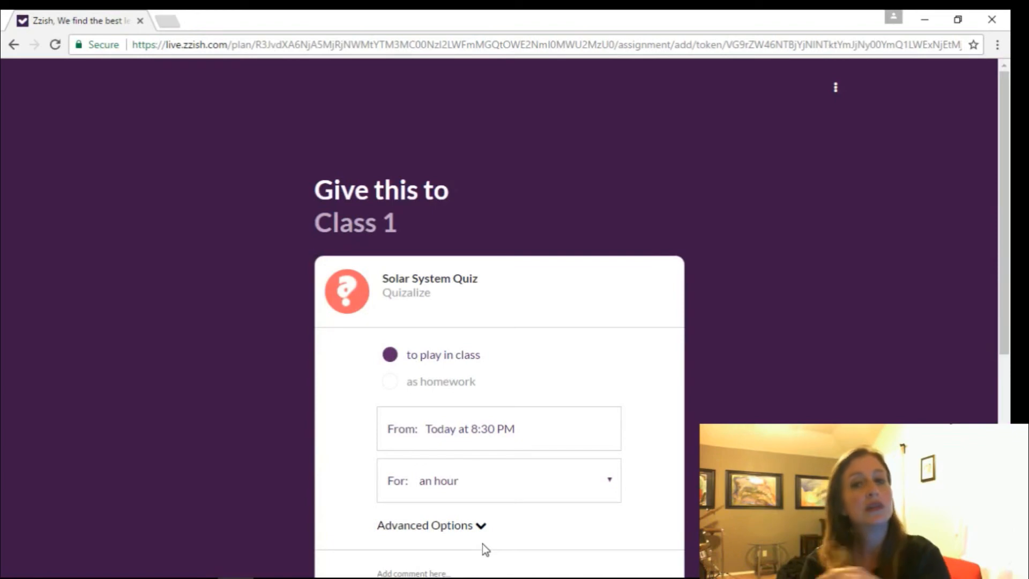
# - Change the Class 1 assignment duration from an hour to a year and finish assigning
pyautogui.moveTo(1008, 136); pyautogui.dragTo(1008, 192)
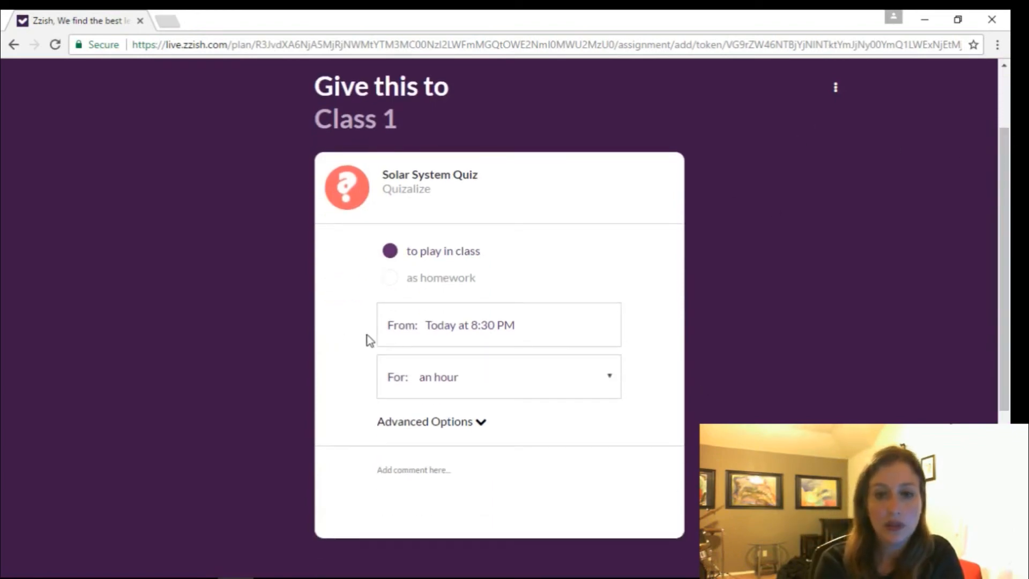
pyautogui.click(427, 374)
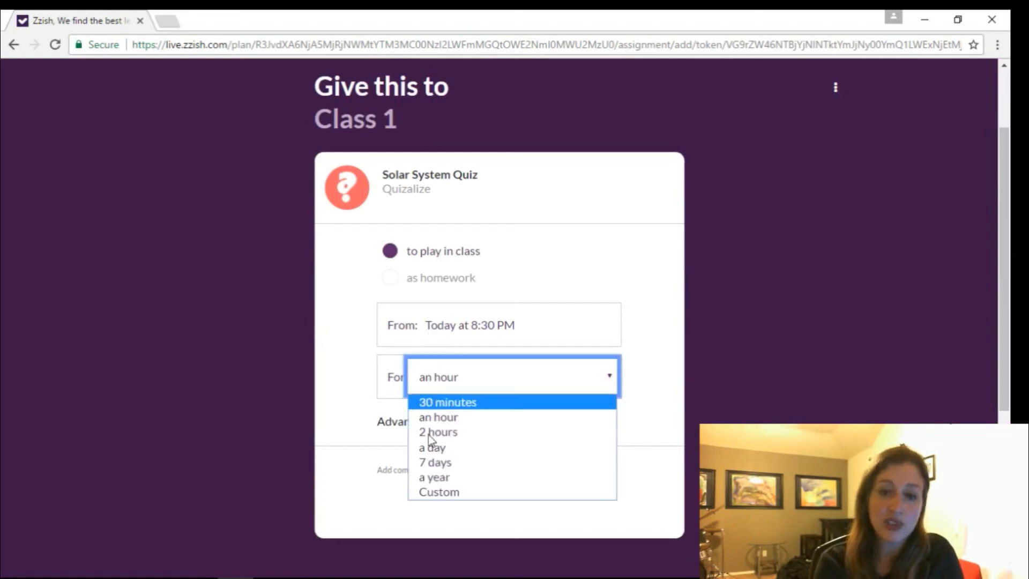
pyautogui.click(435, 479)
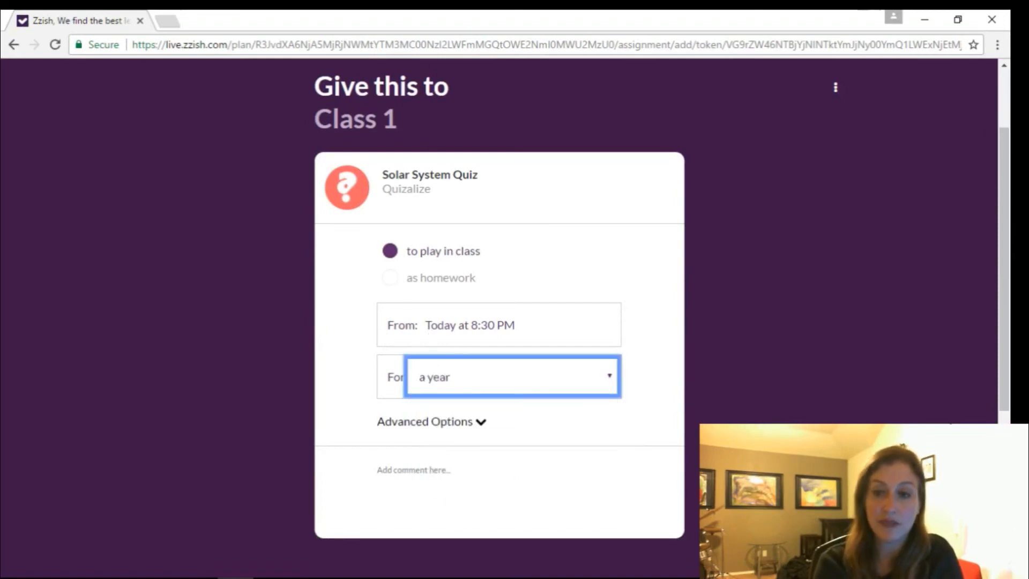
pyautogui.moveTo(1008, 379); pyautogui.dragTo(1004, 418)
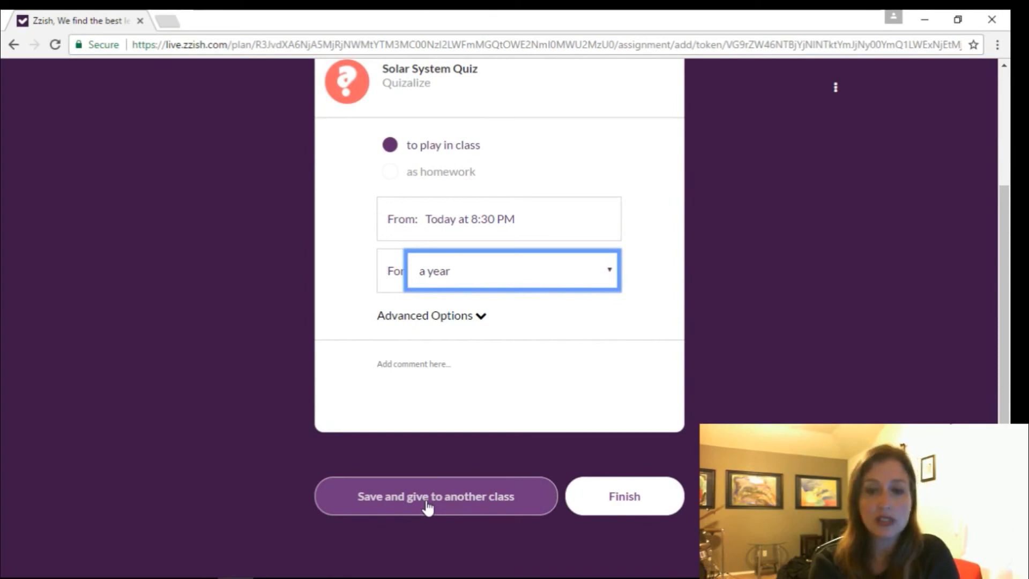
pyautogui.click(619, 499)
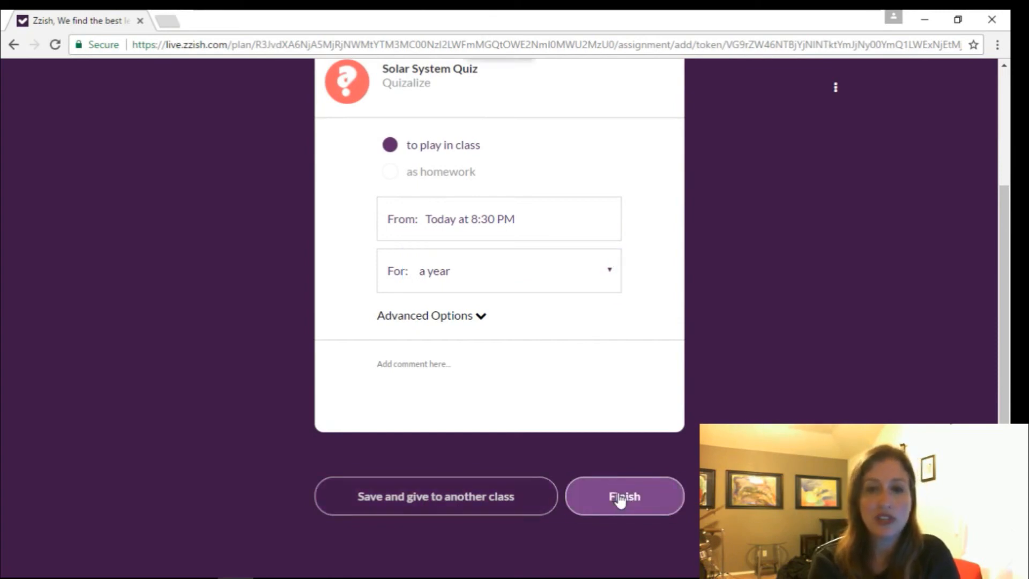